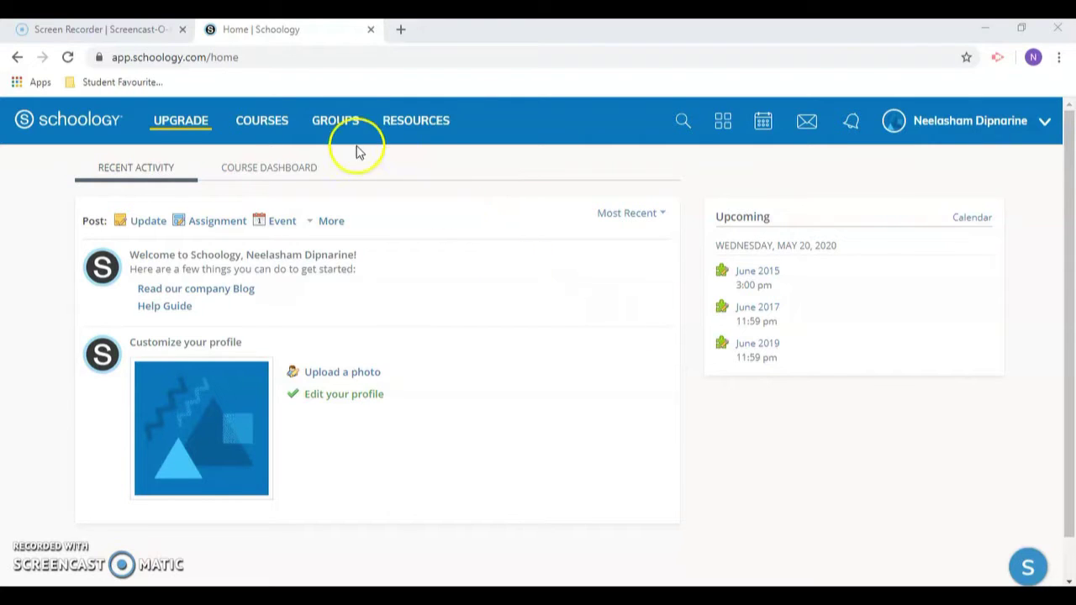
- Start a new test/quiz in the Chemistry 2019-2020 course's materials and name it Atoms
left_click(277, 143)
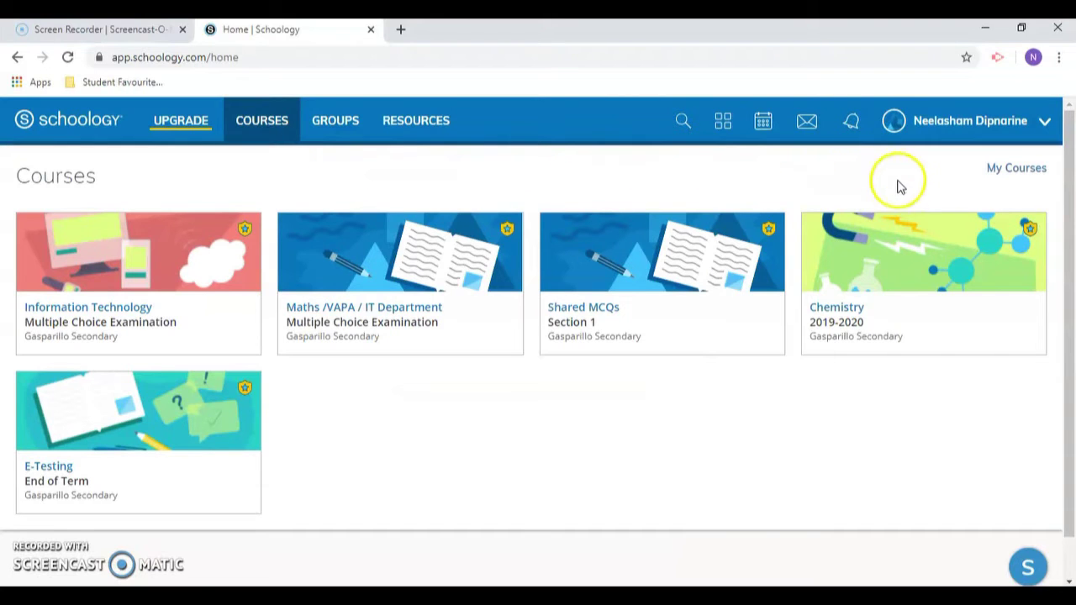
left_click(921, 256)
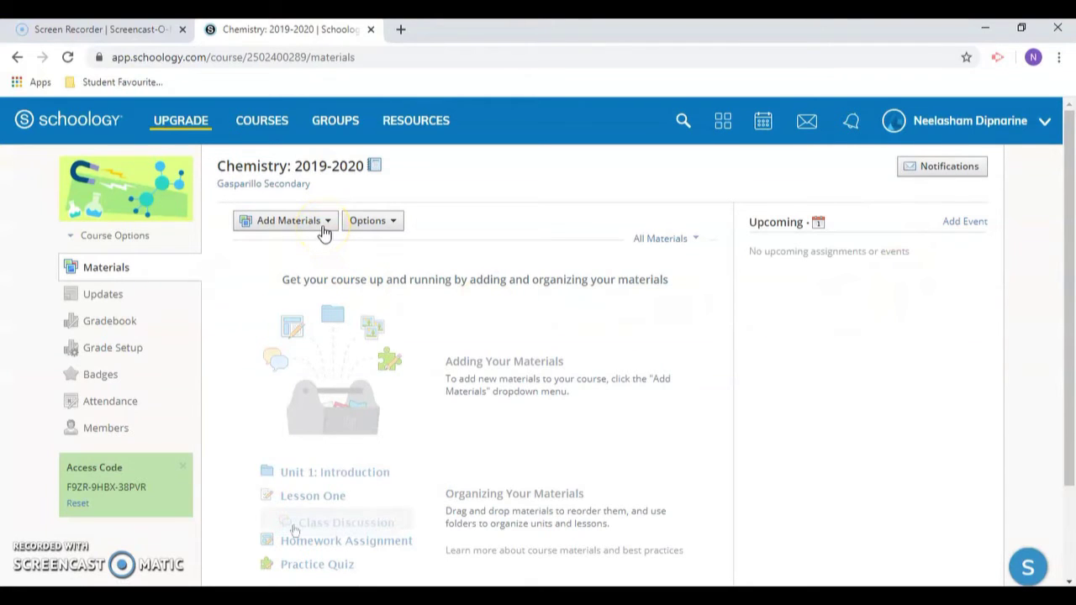
left_click(325, 234)
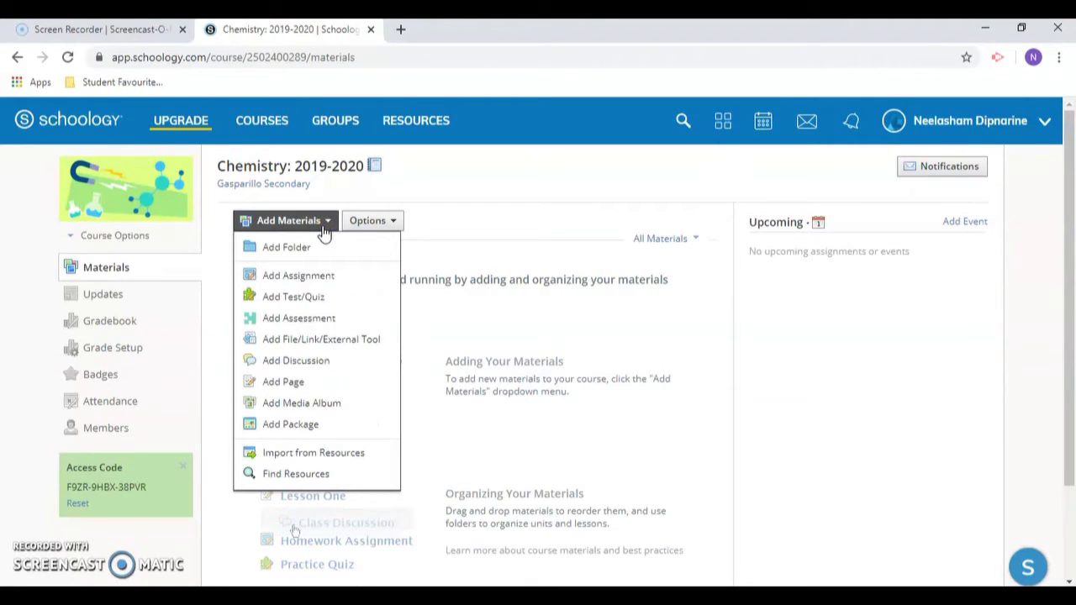
left_click(326, 294)
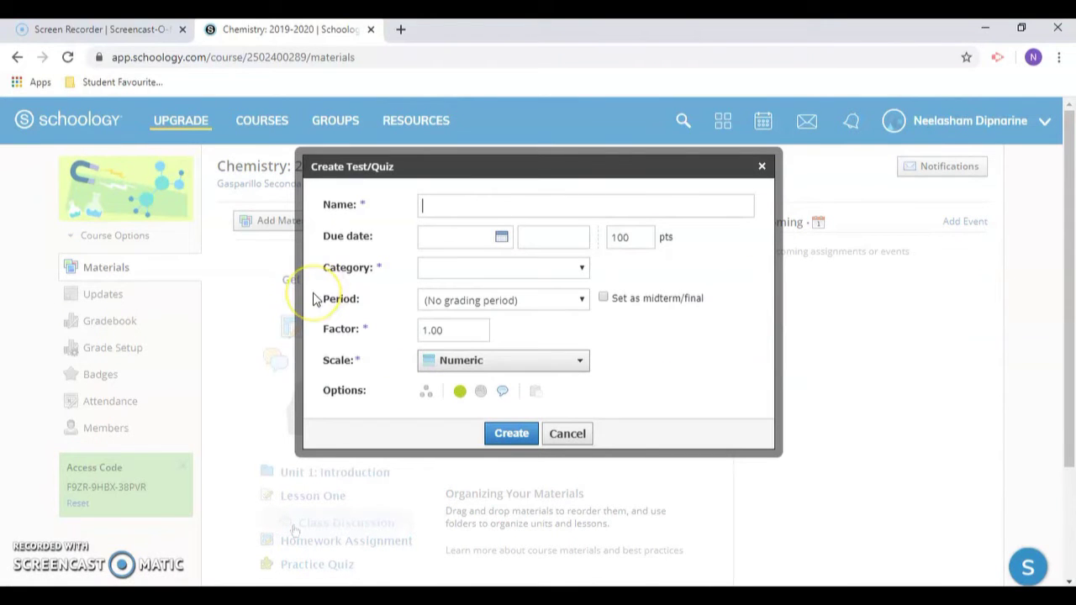
type("Atoms")
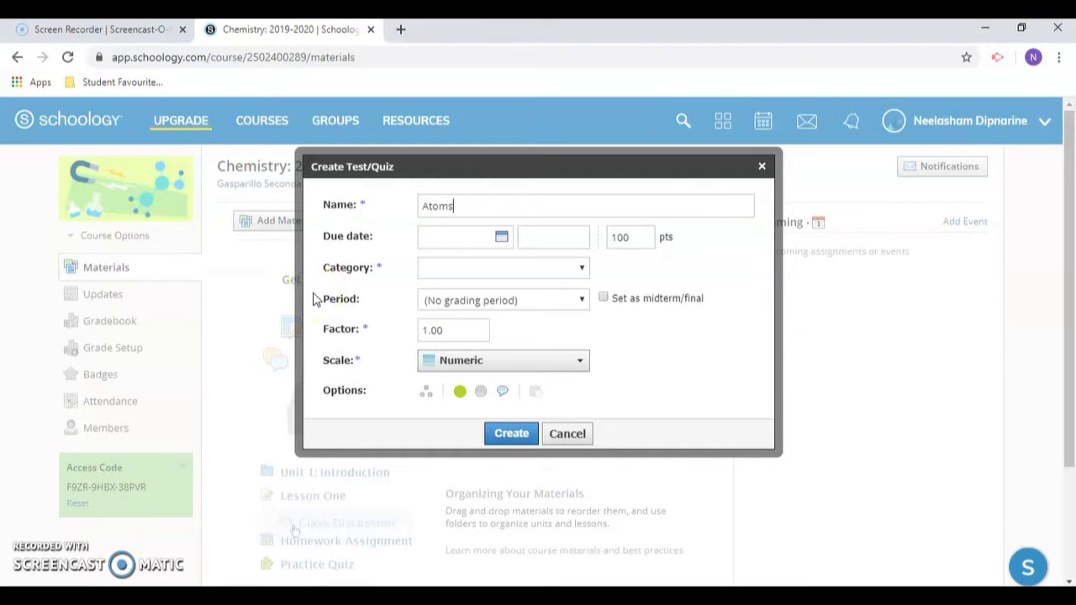
- Set the quiz's points to 50 and its due date to May 10, 2020
left_click(642, 243)
key("BackSpace")
key("BackSpace")
key("BackSpace")
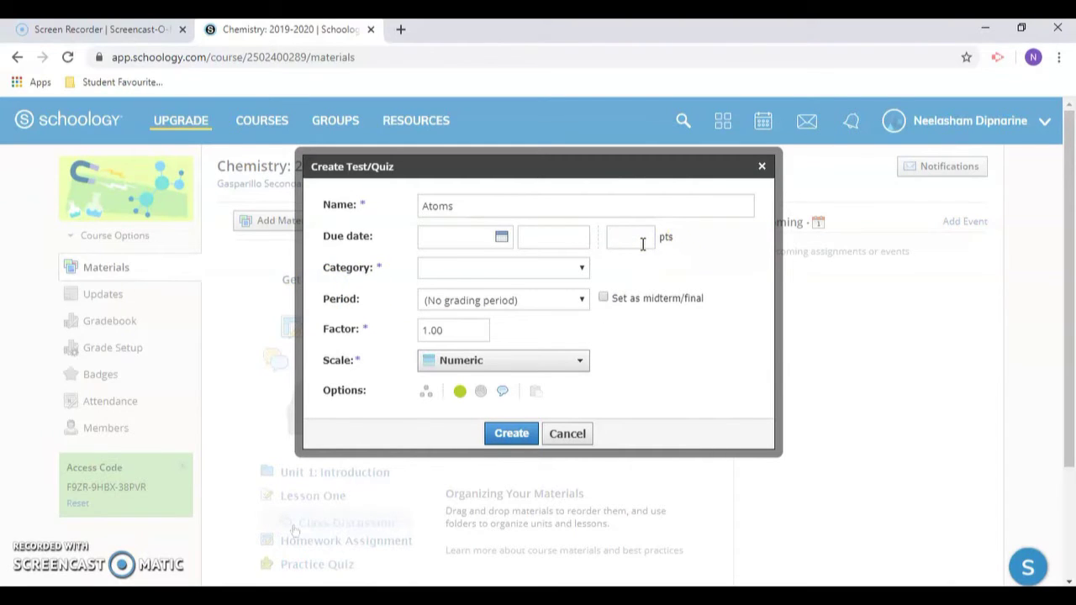
type("50")
left_click(502, 237)
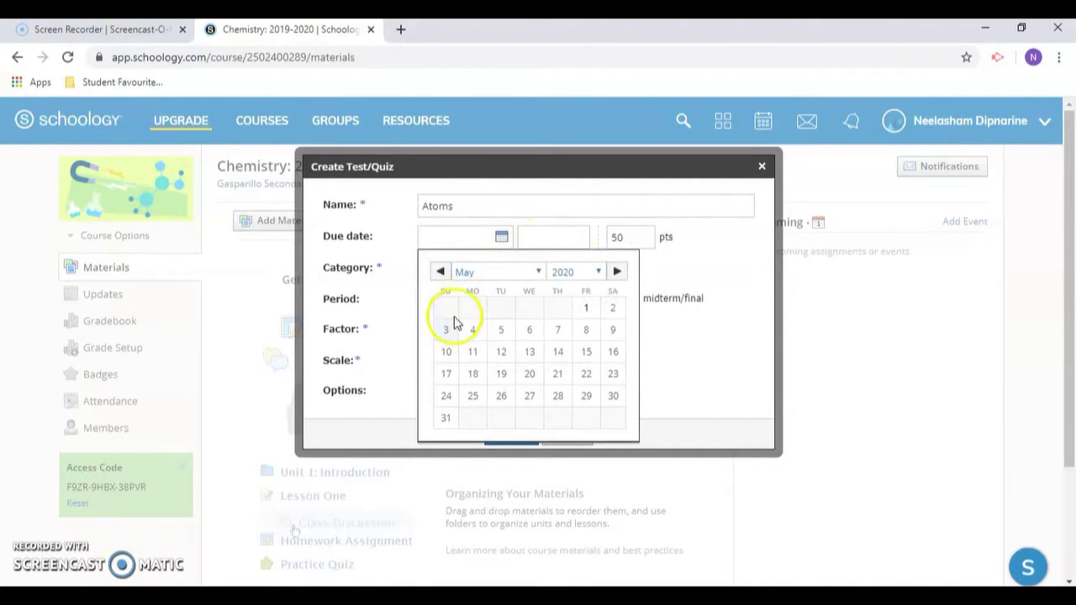
left_click(446, 353)
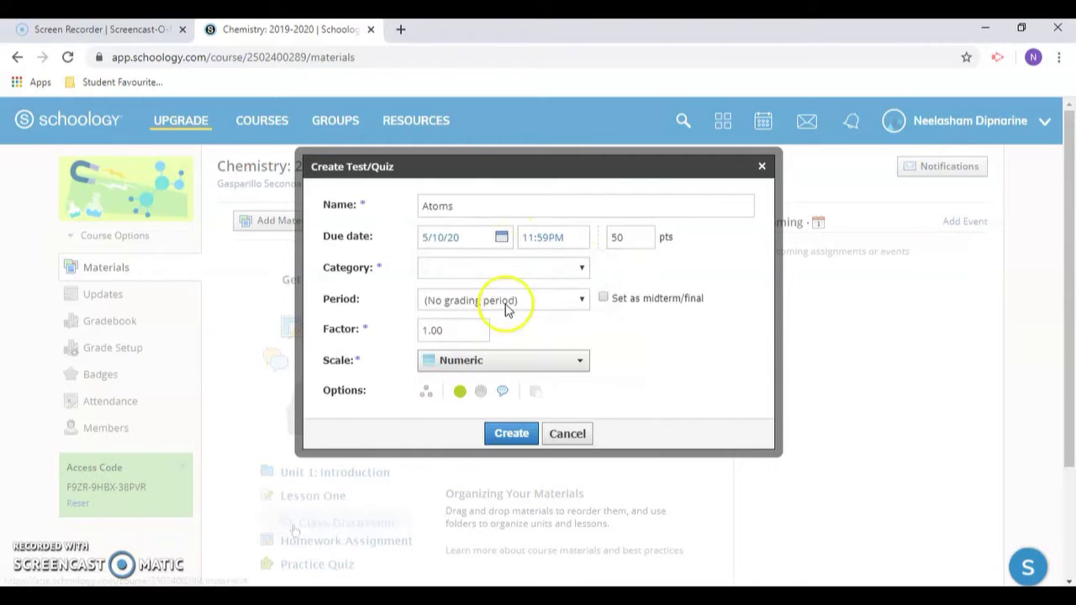
- Set the quiz's category to Ungraded and create the quiz
left_click(580, 271)
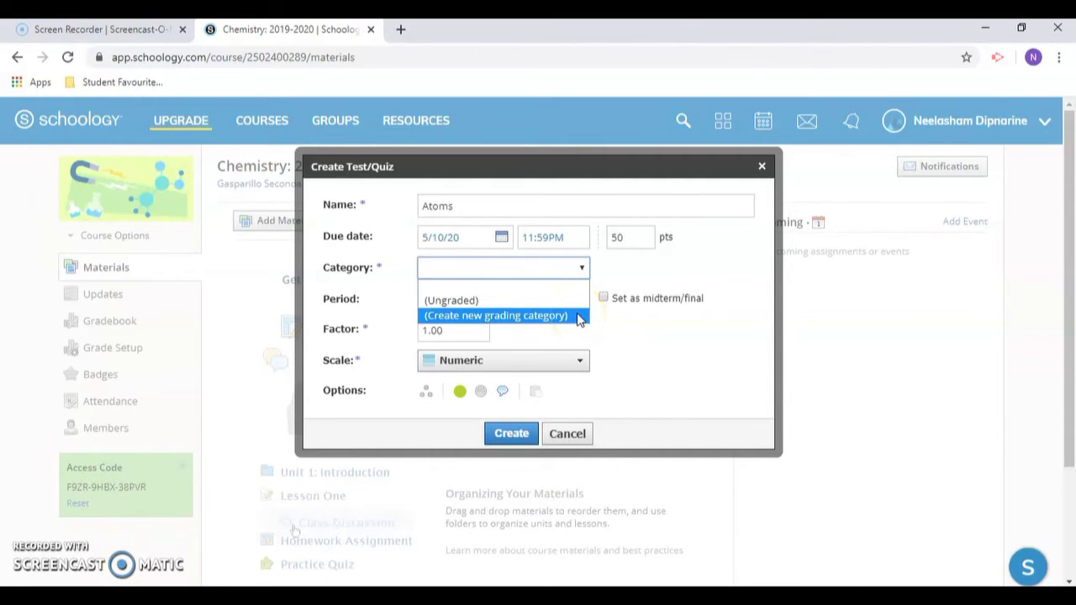
left_click(579, 301)
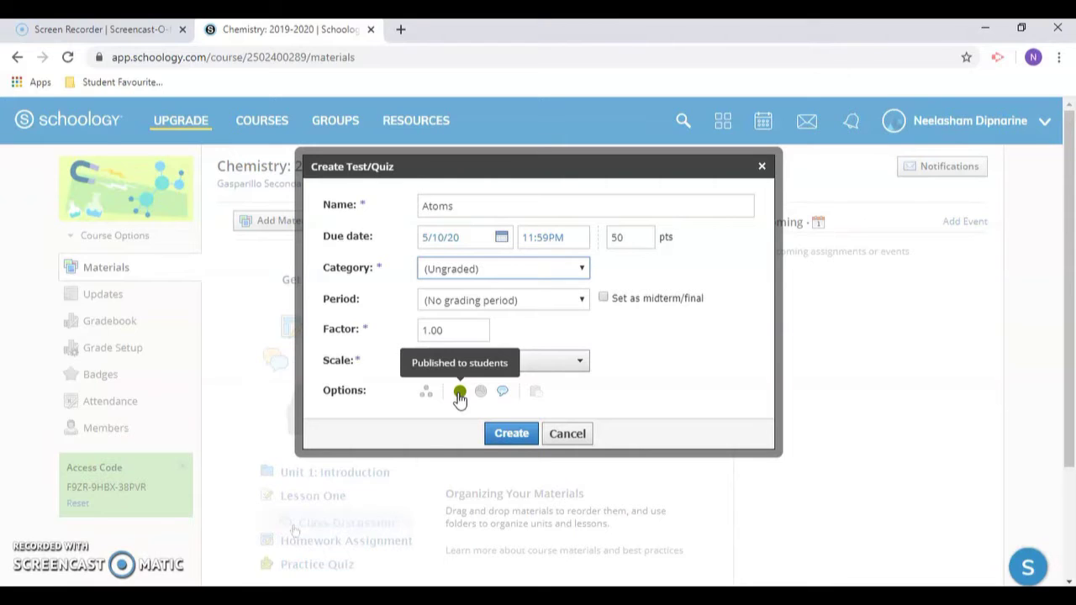
left_click(502, 399)
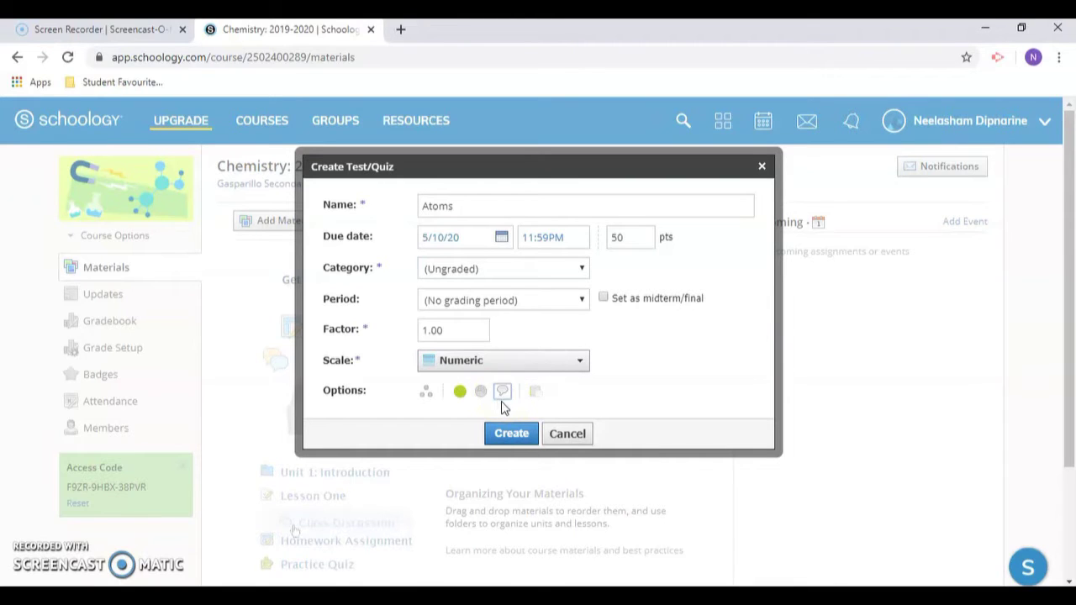
left_click(522, 433)
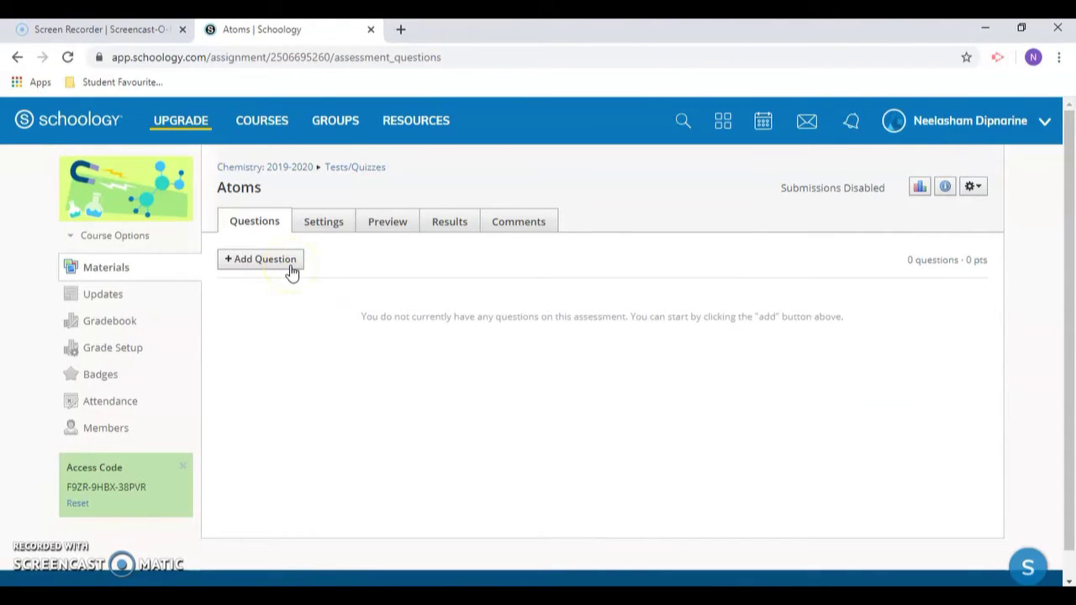
- Add a multiple choice question with the text "What are the basic building block of all matter in the universe?"
left_click(290, 266)
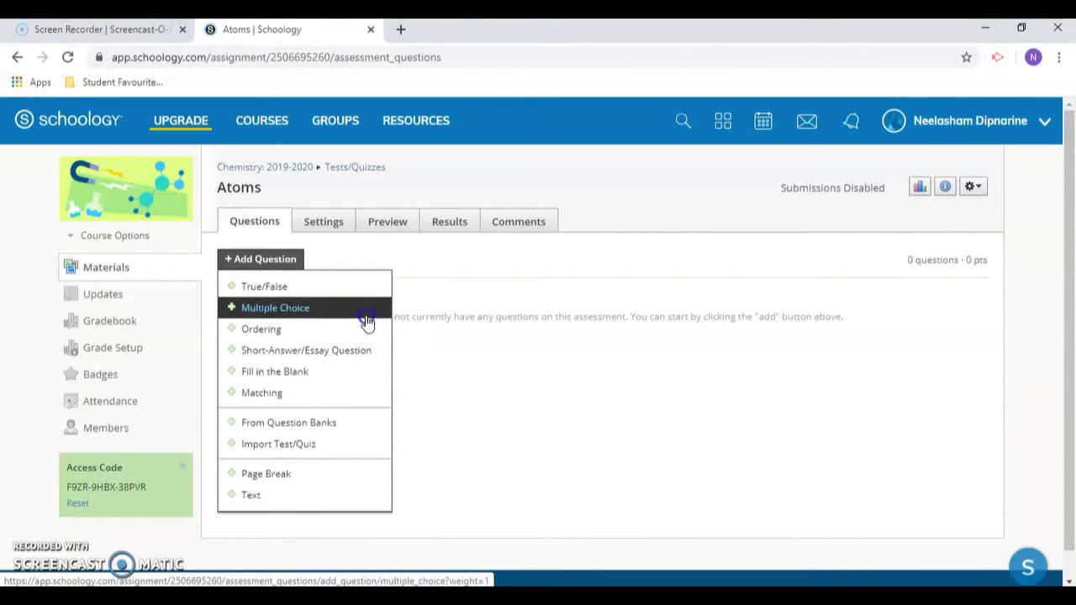
left_click(363, 310)
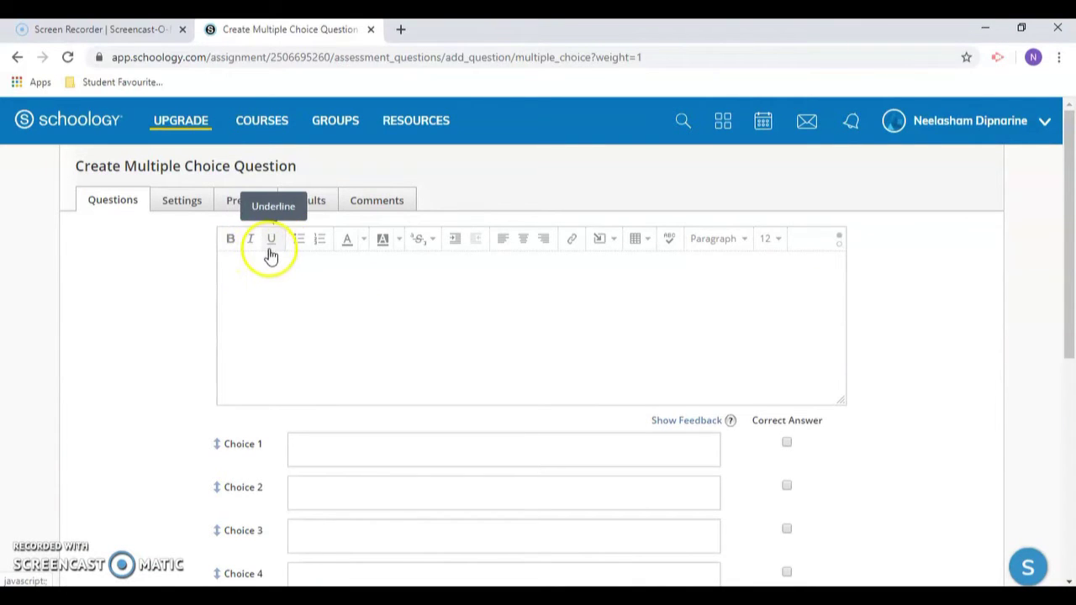
left_click(611, 249)
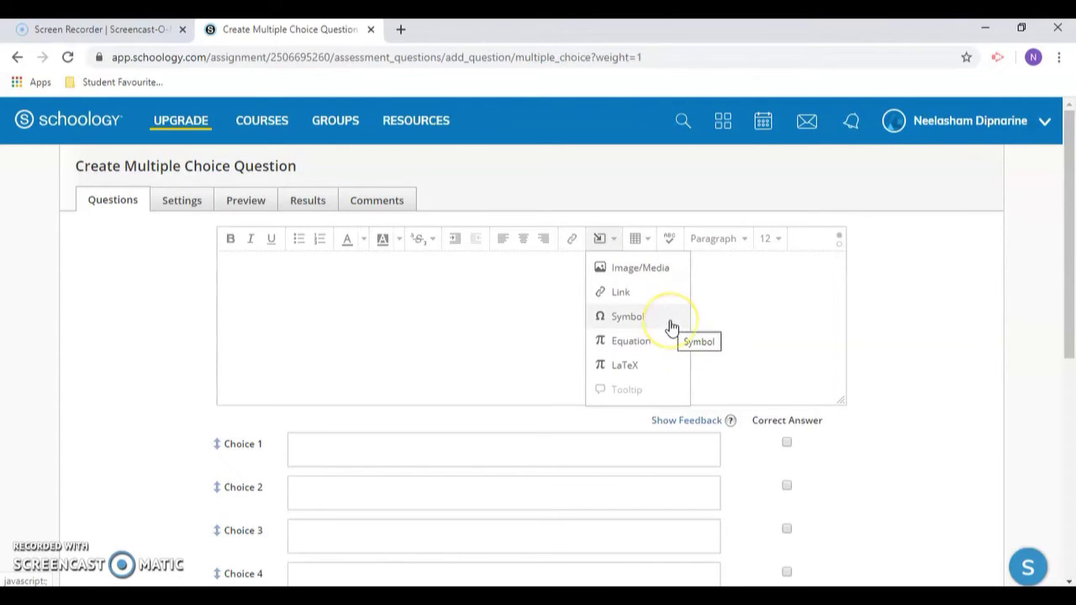
left_click(721, 316)
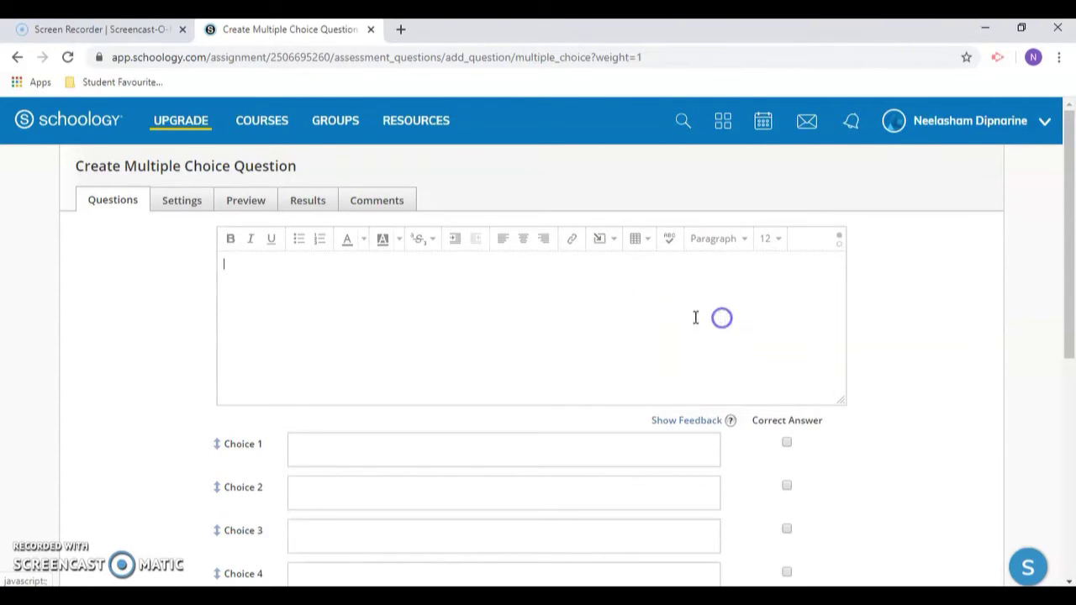
type("What are the basic building block of all matter in the universe?")
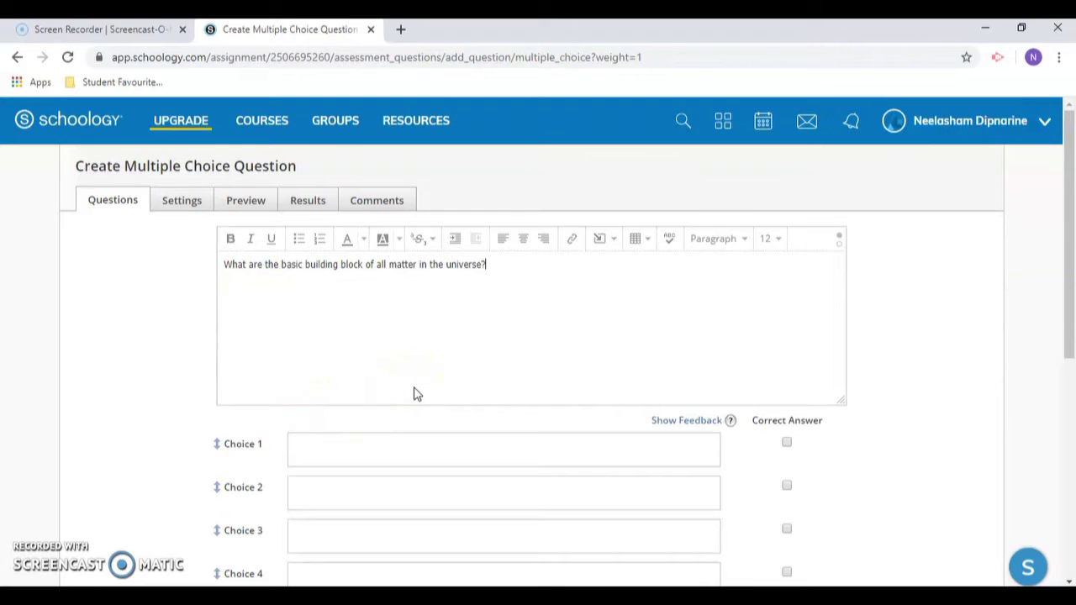
- Enter the answer choices Cells, Molecules, Nucleus and Atoms, and mark Atoms as the correct answer
scroll(414, 395, "down", 1)
left_click(413, 379)
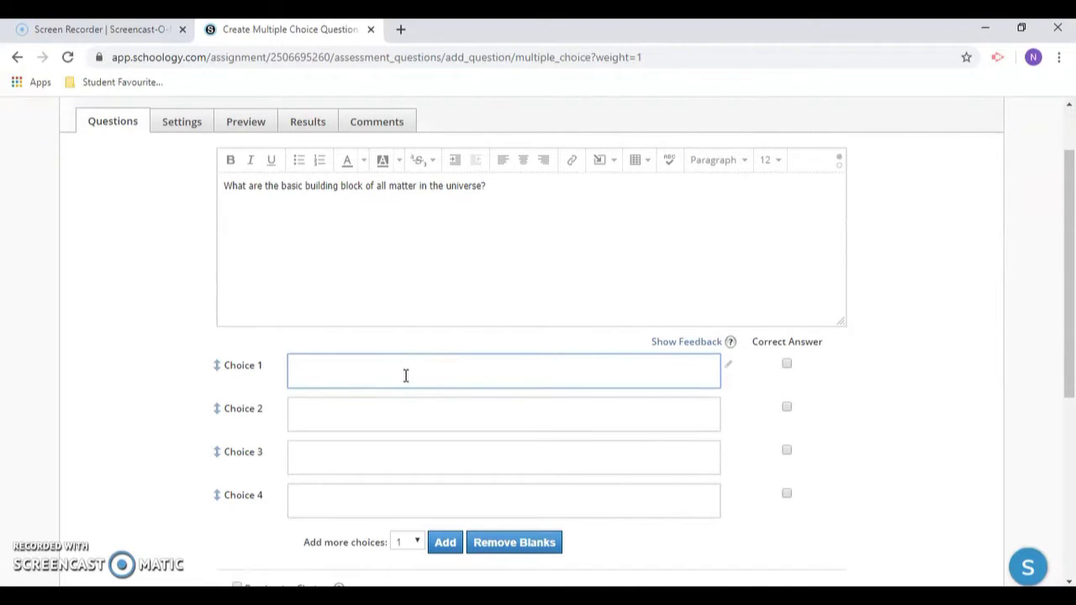
type("Cells")
left_click(392, 413)
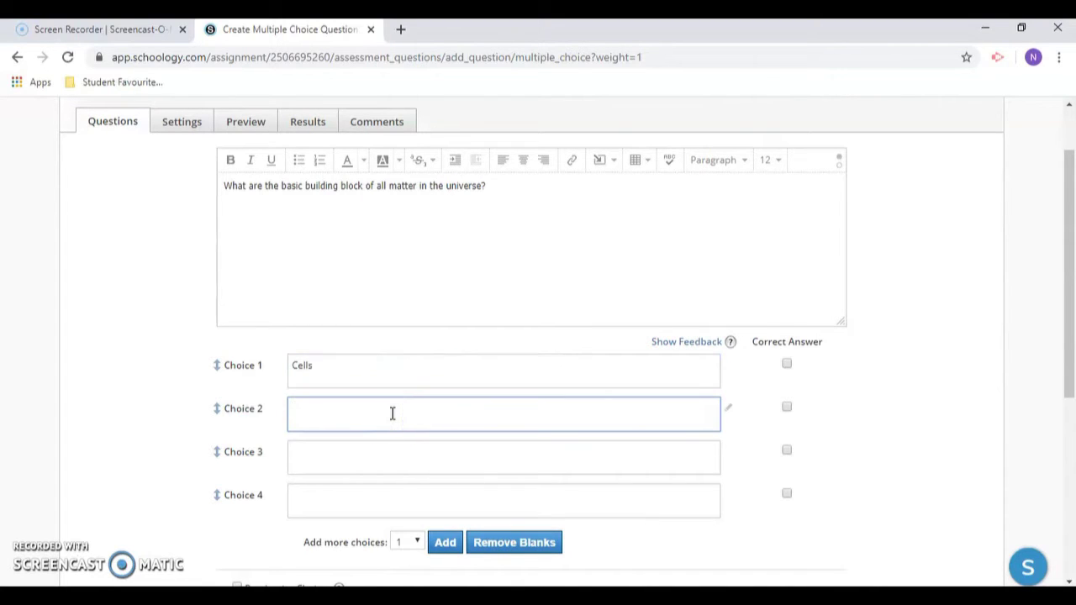
type("Molecules")
left_click(384, 440)
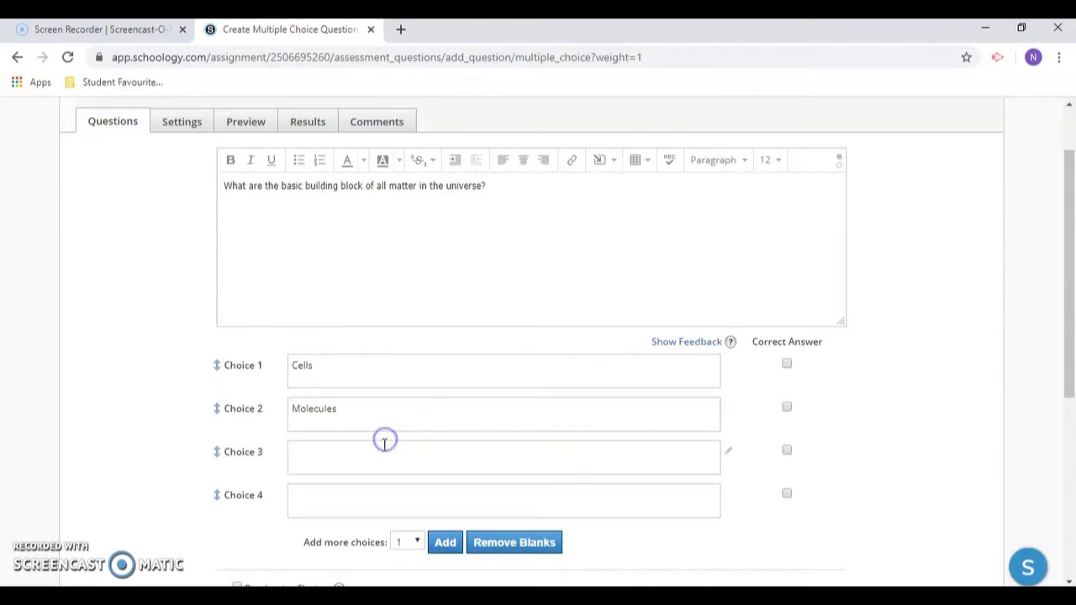
left_click(382, 453)
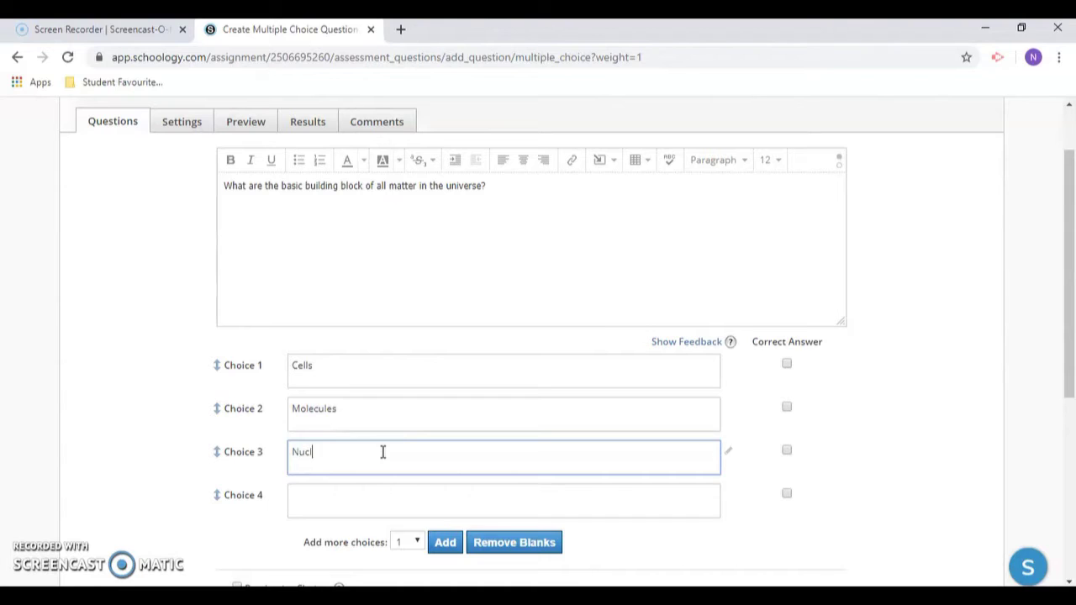
left_click(364, 498)
type("Atoms")
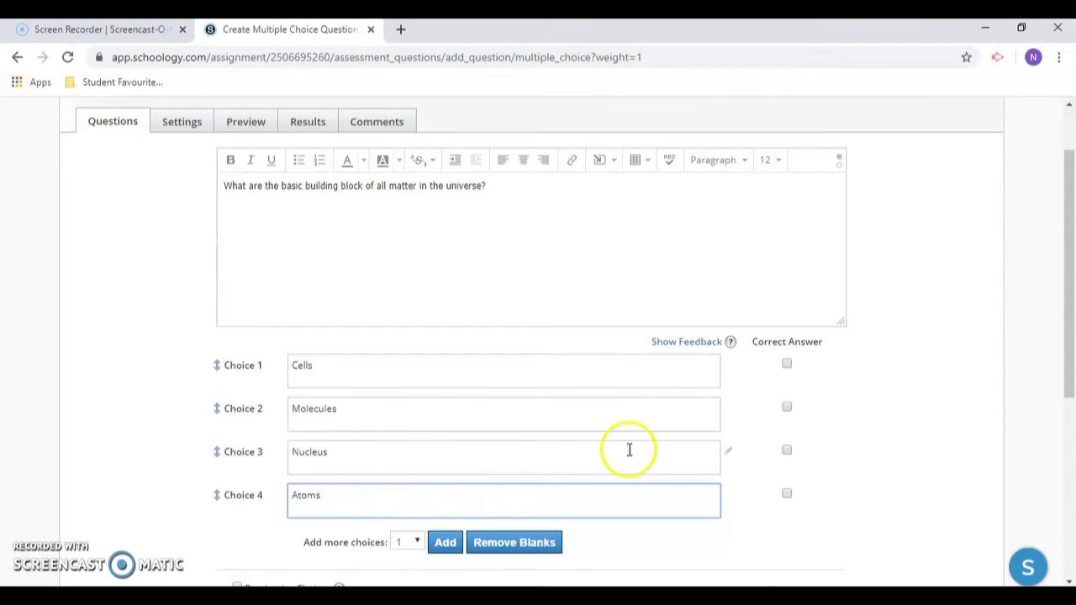
left_click(788, 497)
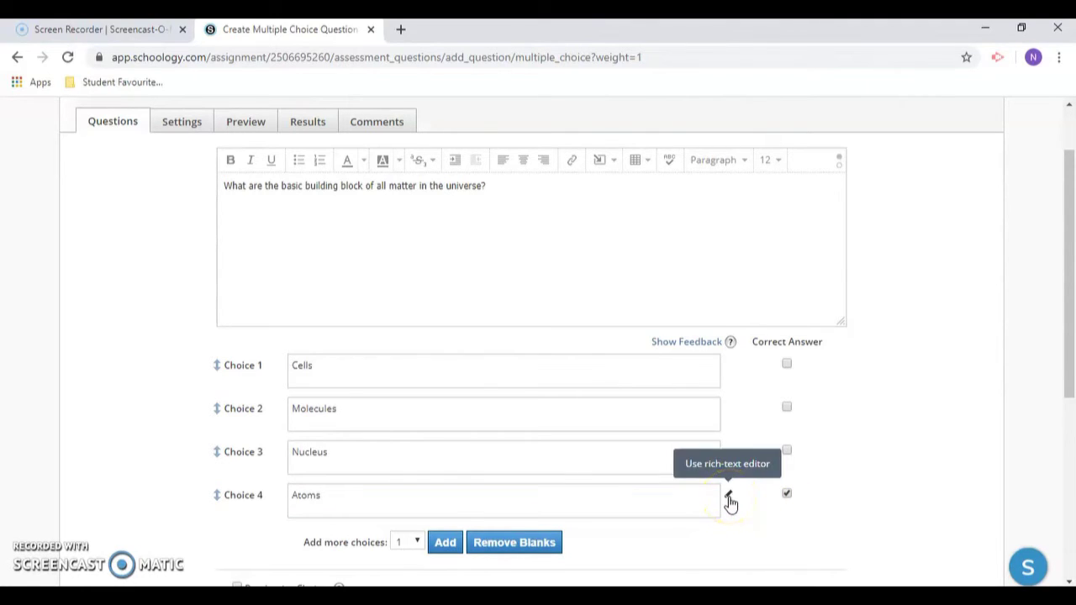
- Open the Atoms choice in the rich-text editor, view the insertable content types, and save it as rich text
left_click(729, 498)
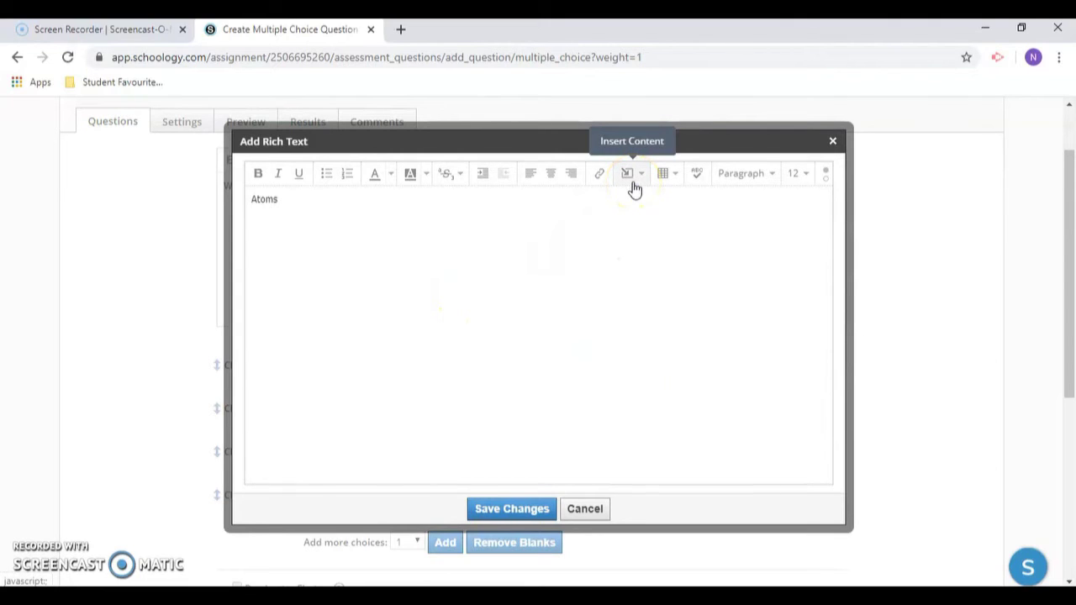
left_click(635, 187)
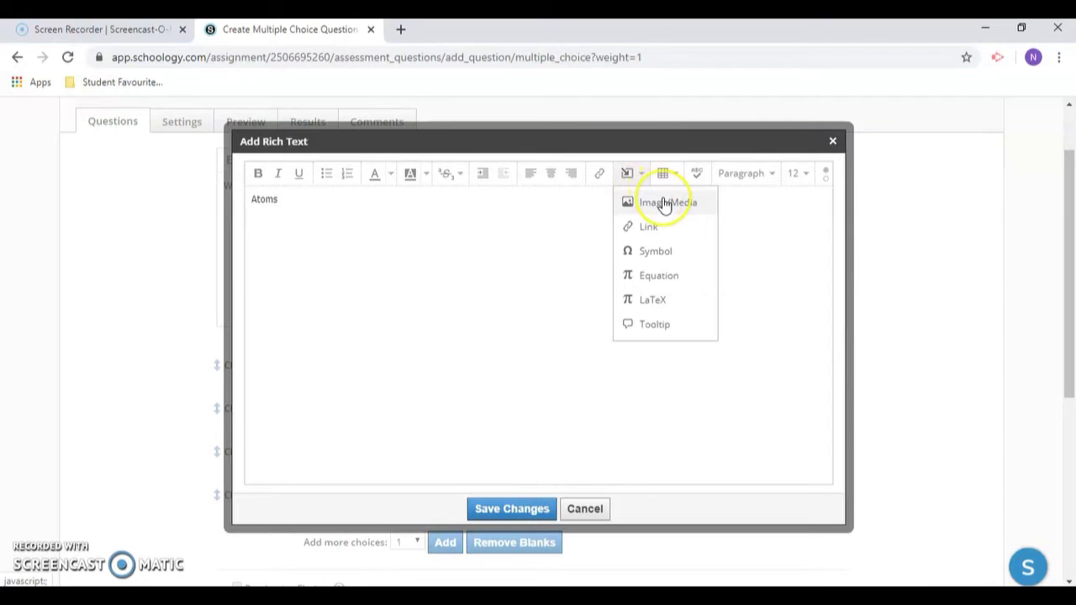
left_click(767, 223)
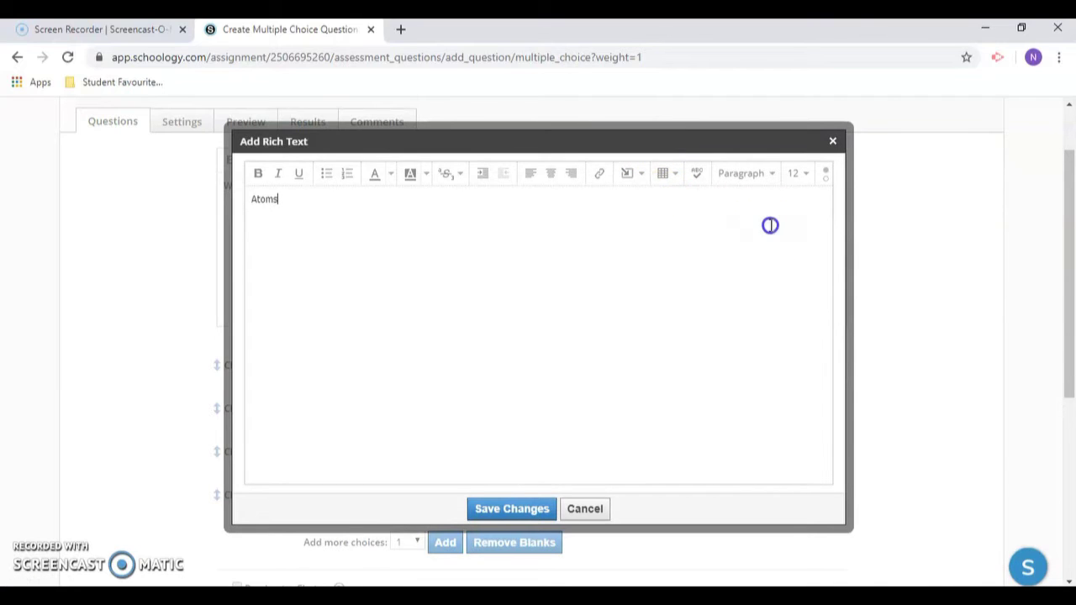
left_click(540, 509)
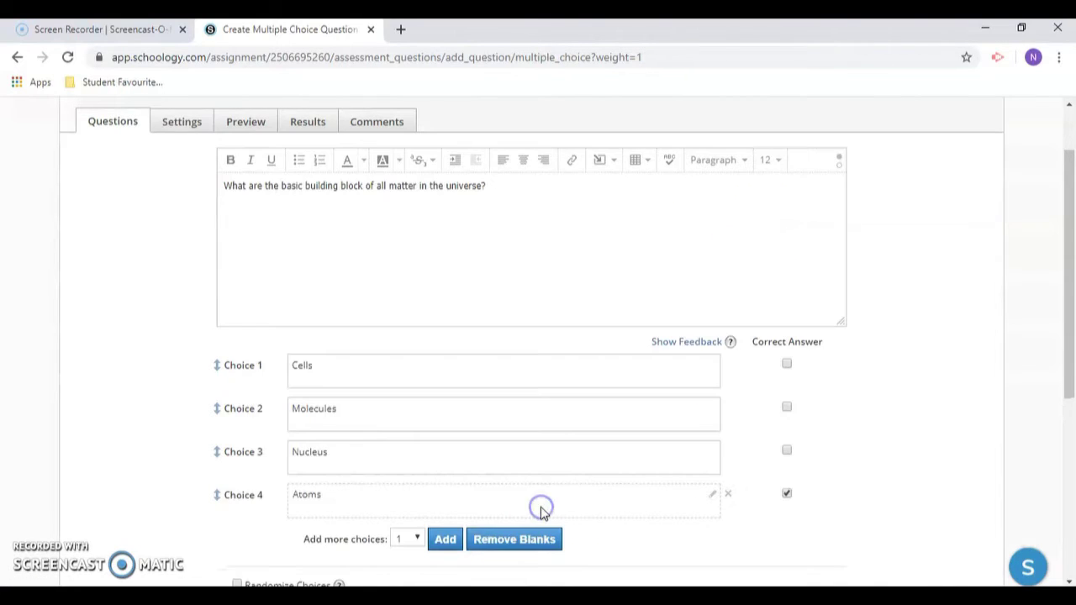
- Enable randomized choices for the question and create it
scroll(542, 513, "down", 2)
scroll(540, 511, "down", 1)
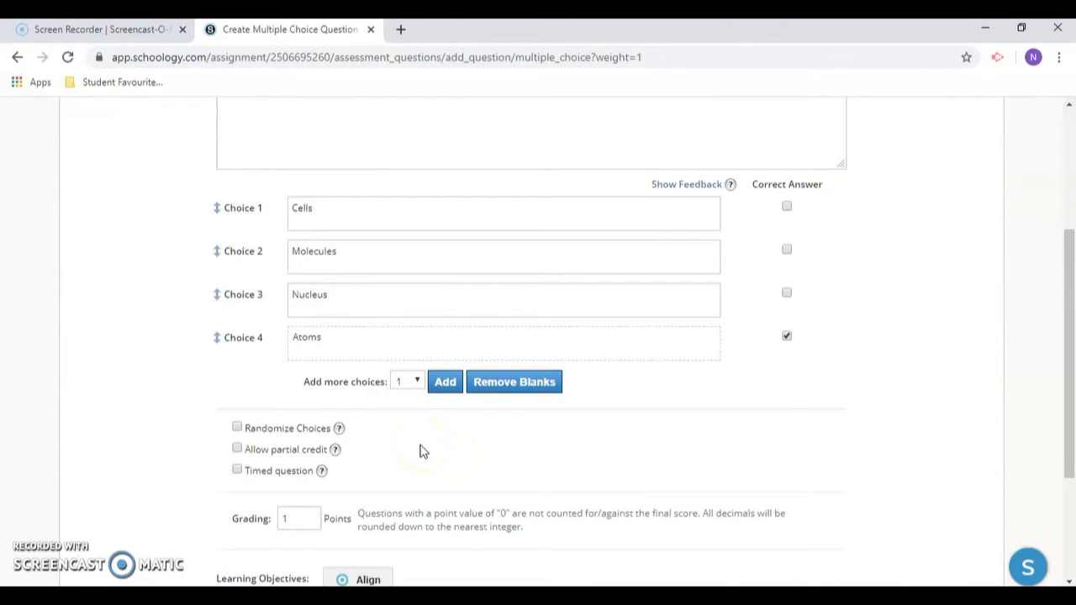
left_click(238, 429)
scroll(396, 495, "down", 1)
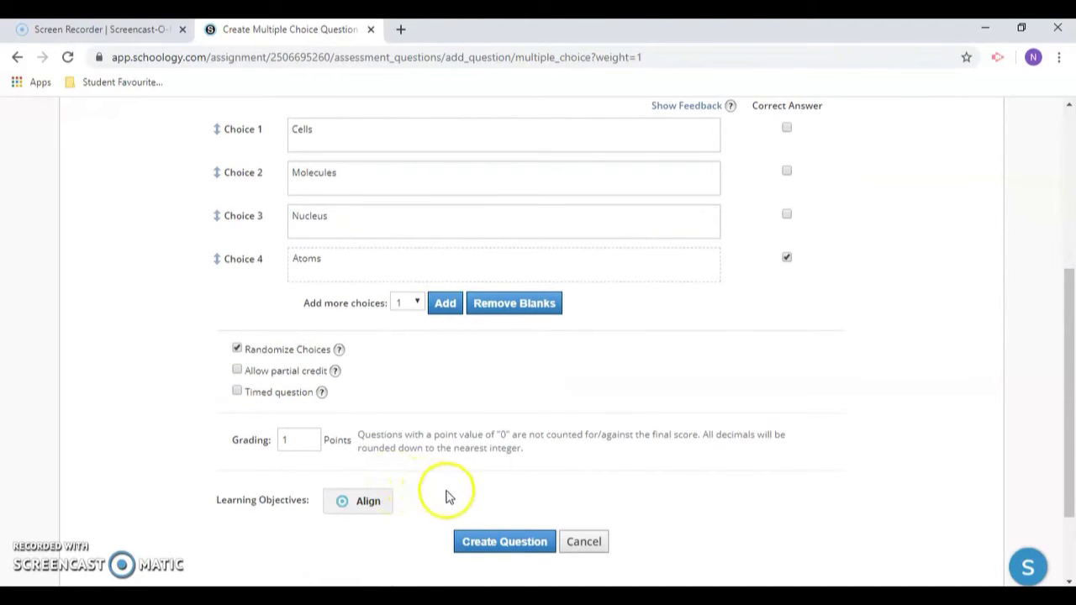
left_click(528, 547)
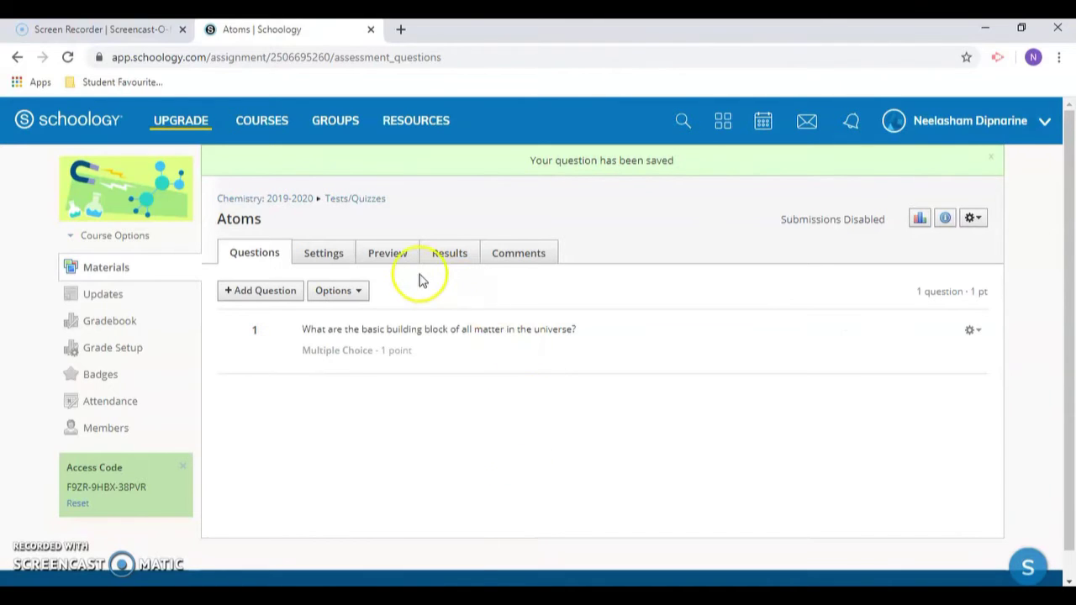
- Add the instructions "Please read questions carefully." in the quiz's settings
left_click(344, 266)
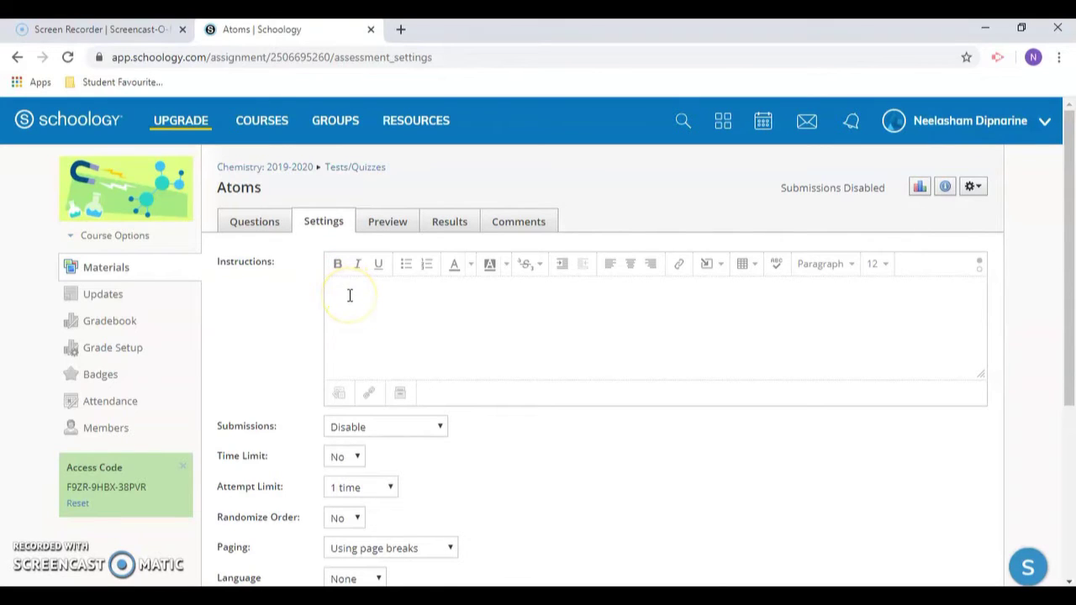
left_click(349, 295)
type("Please read questions carefully.")
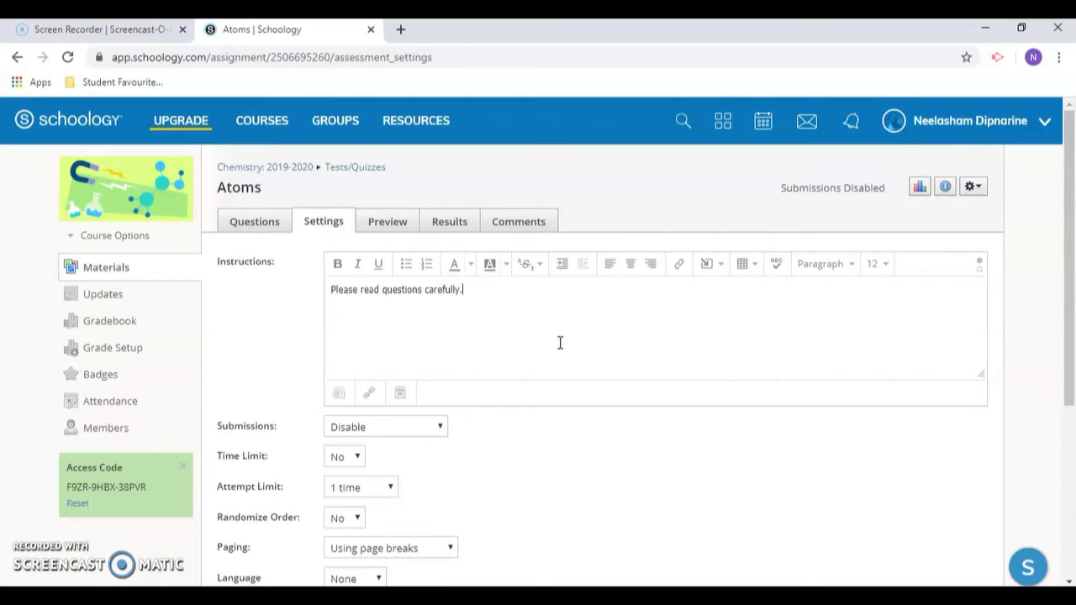
- Enable the quiz's submissions from 5/03/20 until 5/10/20
scroll(560, 344, "down", 1)
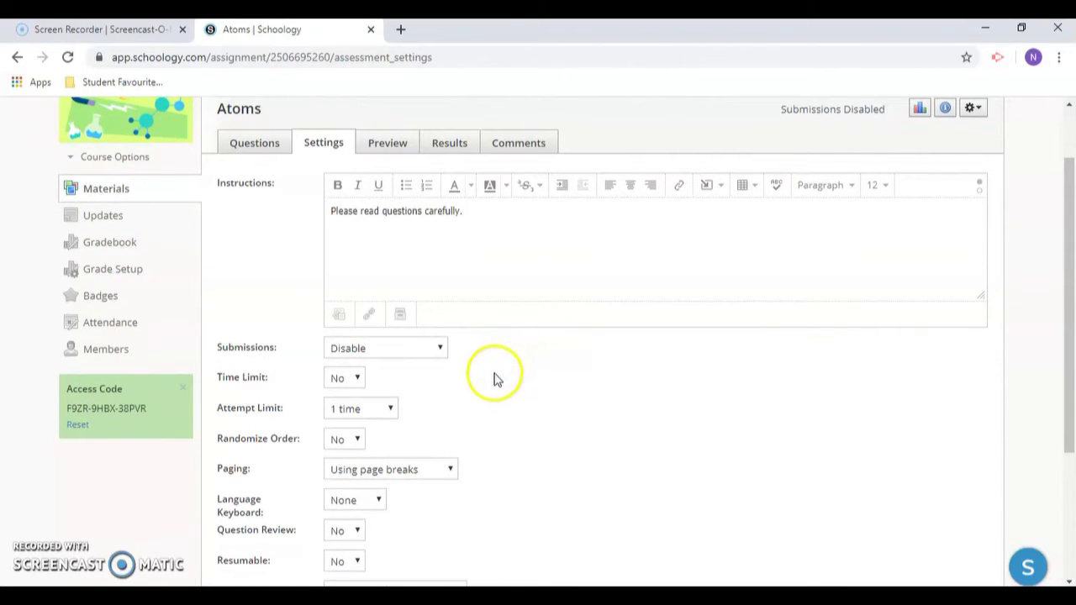
left_click(439, 349)
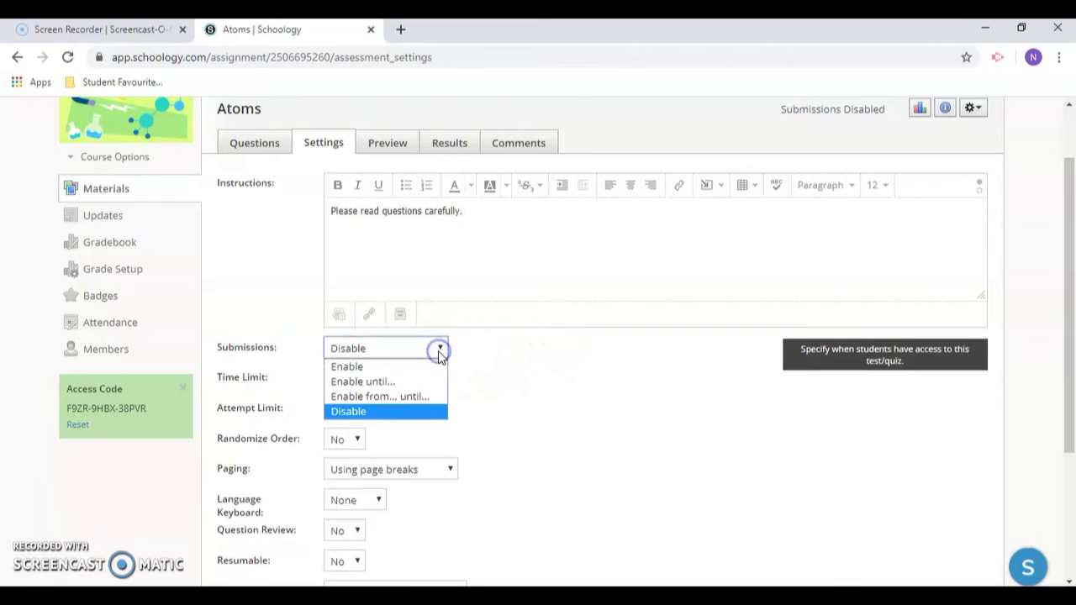
left_click(437, 396)
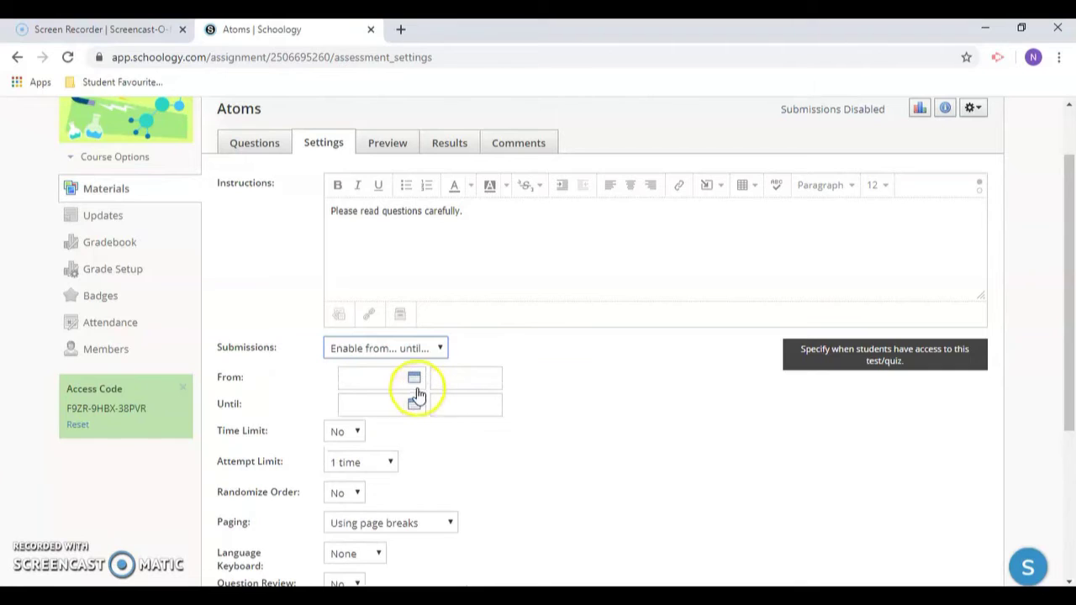
left_click(414, 380)
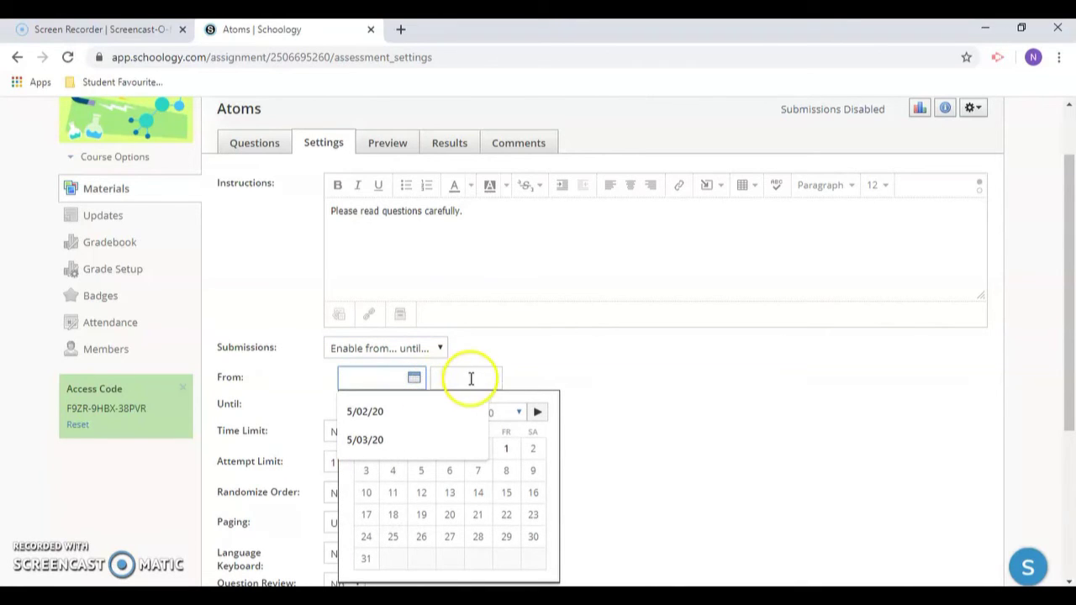
left_click(368, 473)
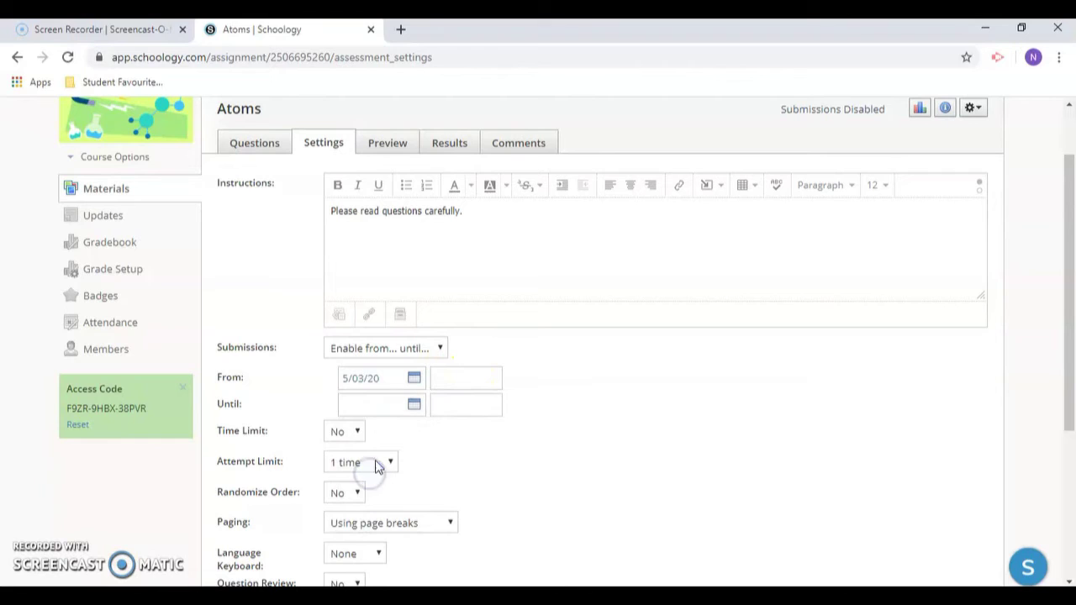
left_click(413, 406)
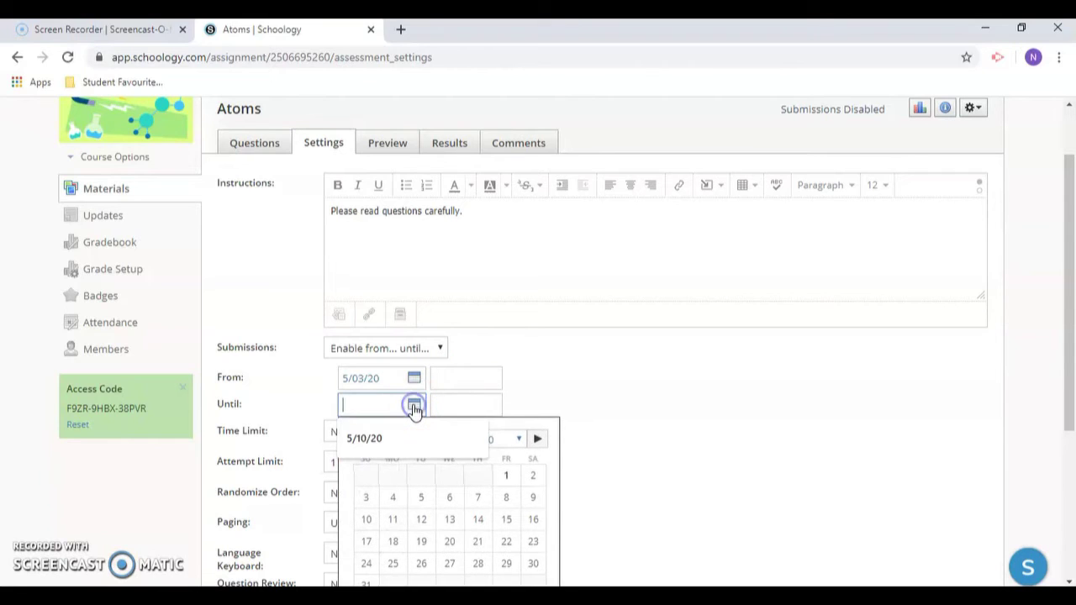
left_click(366, 519)
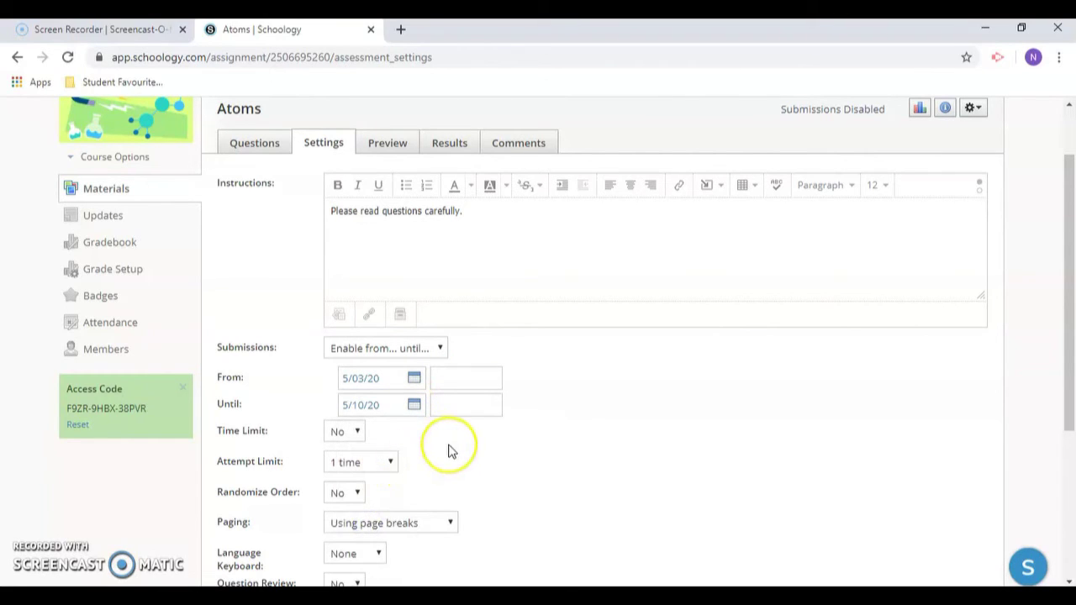
- Turn on the quiz's time limit and set it to 60 minutes
scroll(449, 447, "down", 1)
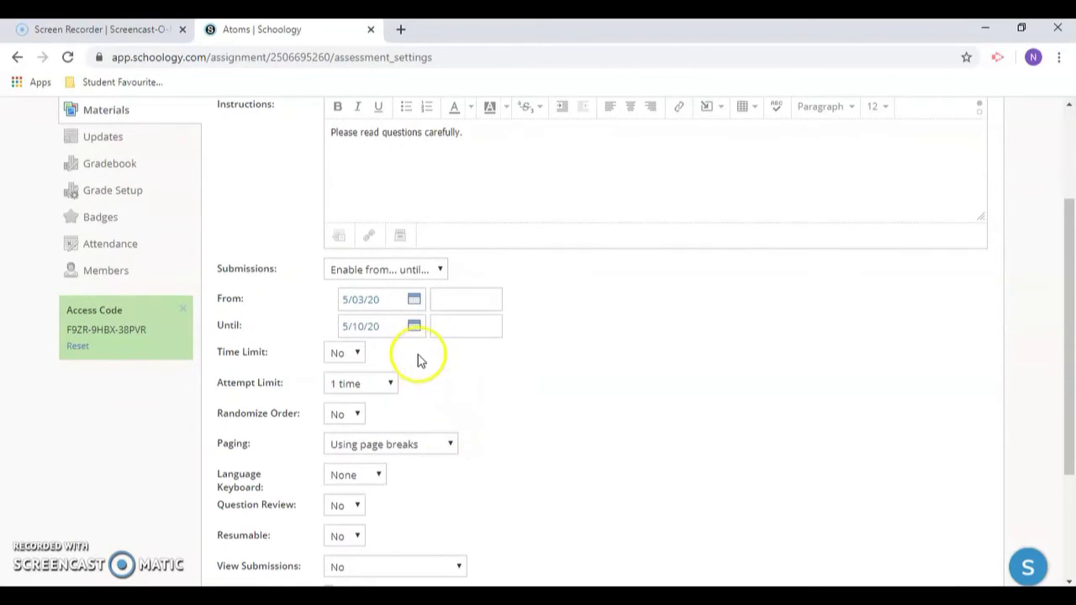
left_click(362, 354)
left_click(351, 389)
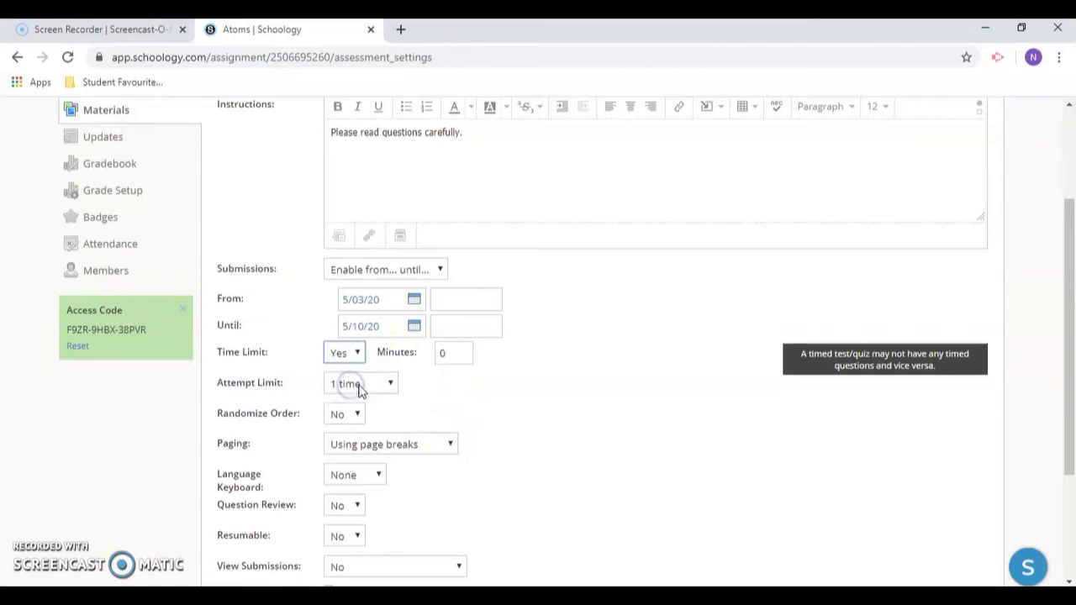
left_click(445, 354)
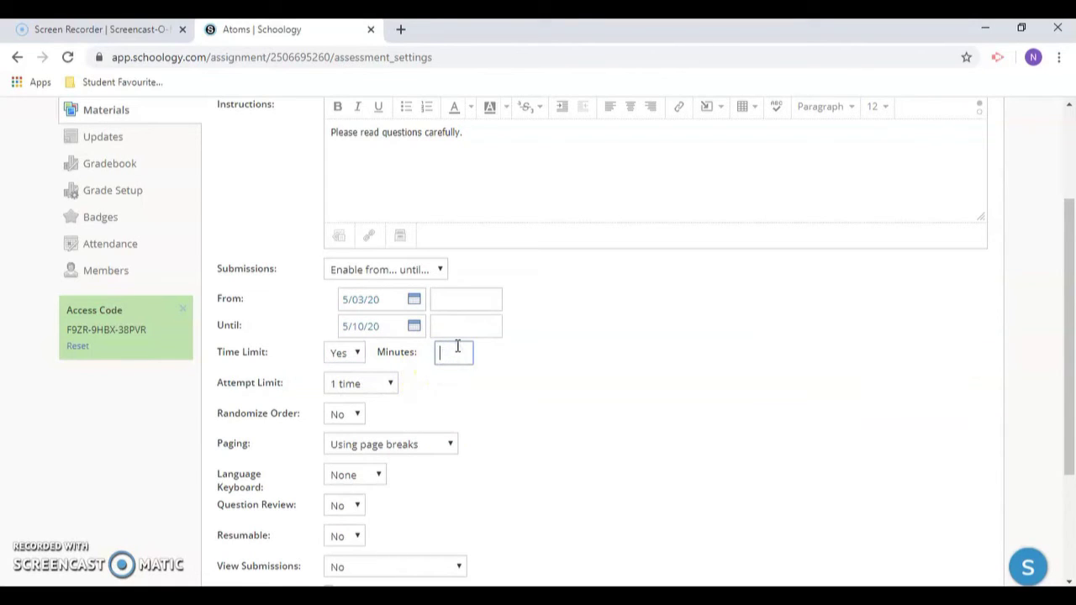
type("60")
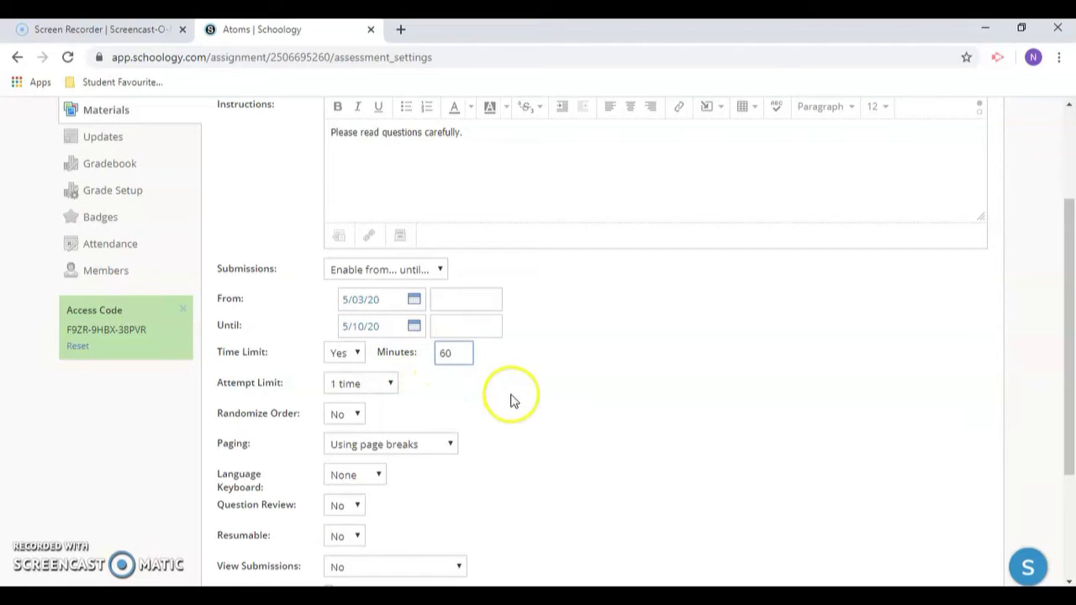
- Set the quiz's attempt limit to 2 times
scroll(511, 400, "down", 2)
scroll(511, 399, "down", 1)
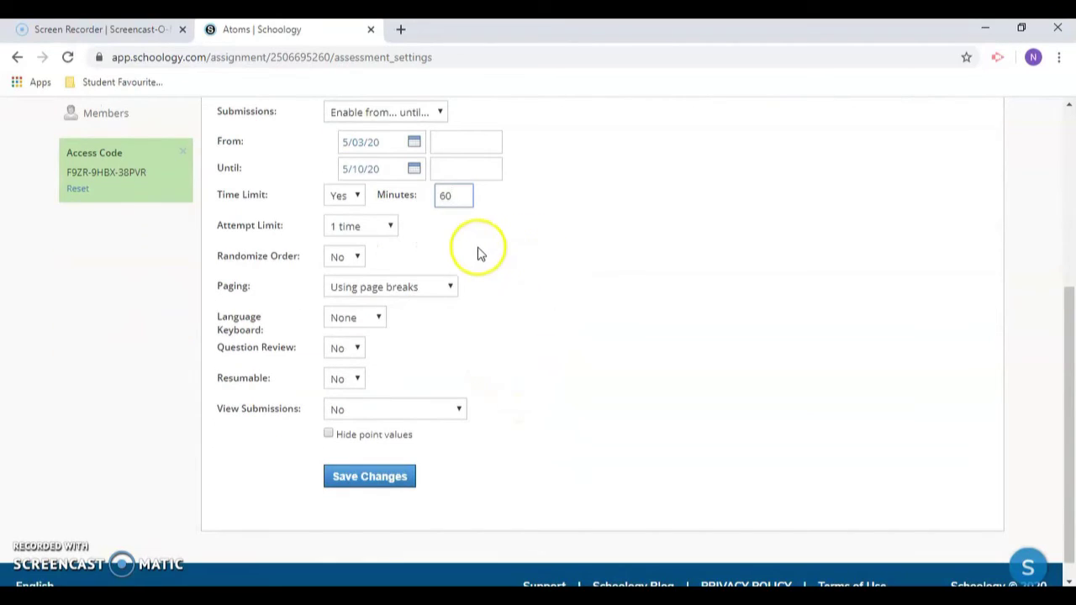
left_click(390, 227)
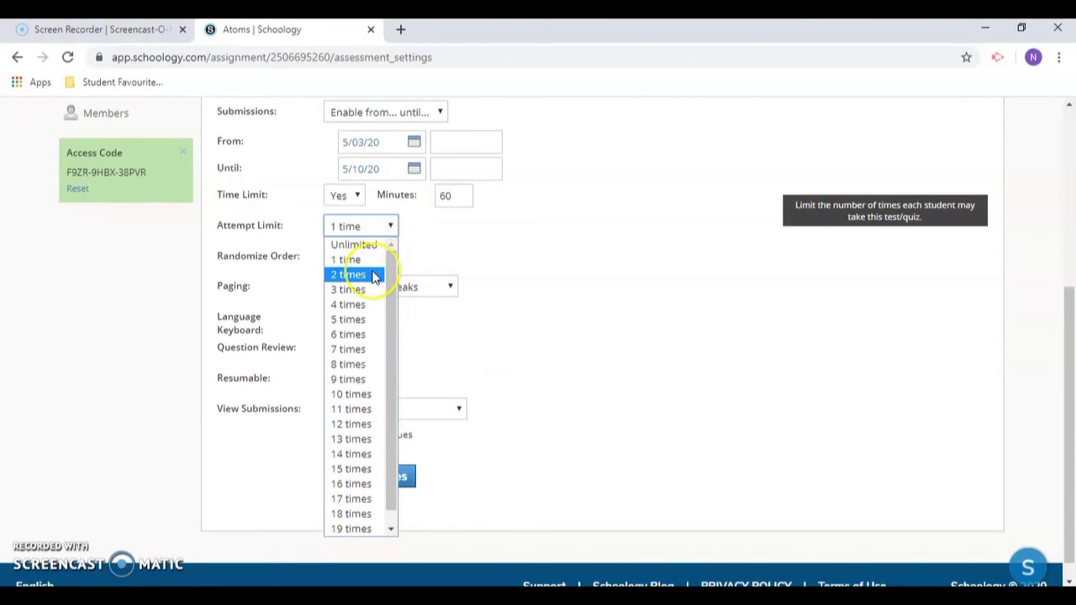
left_click(375, 277)
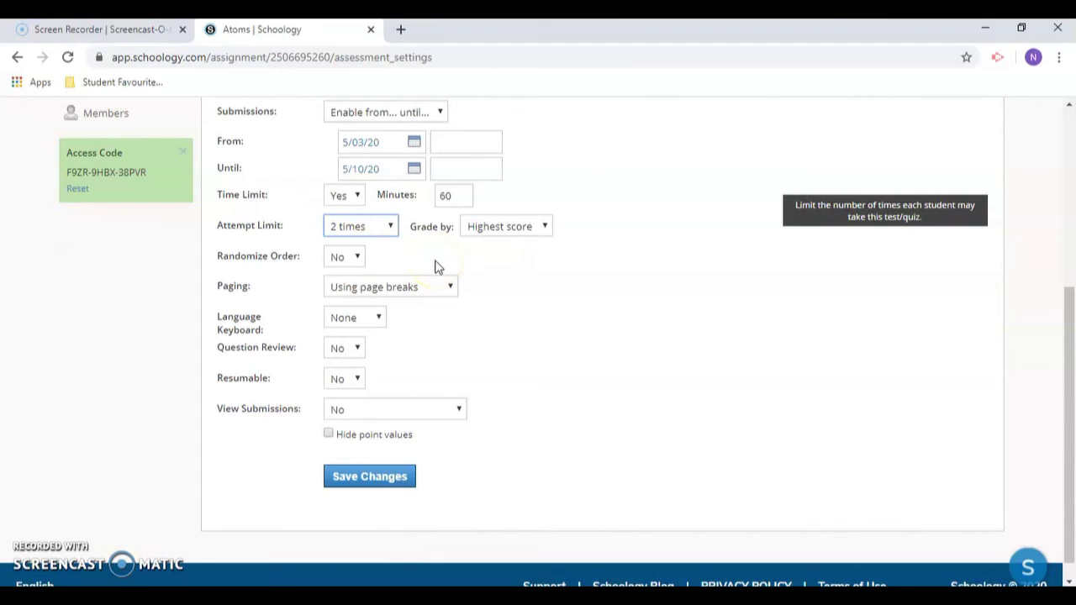
- Keep Randomize Order at No and set the paging to one question per page
left_click(379, 265)
left_click(360, 260)
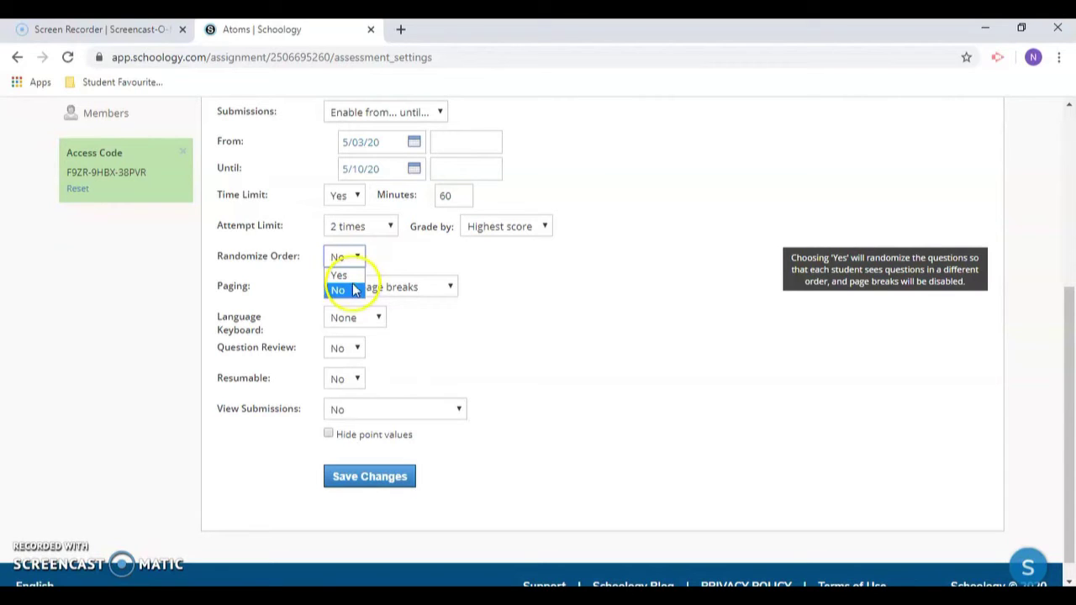
left_click(353, 291)
left_click(478, 296)
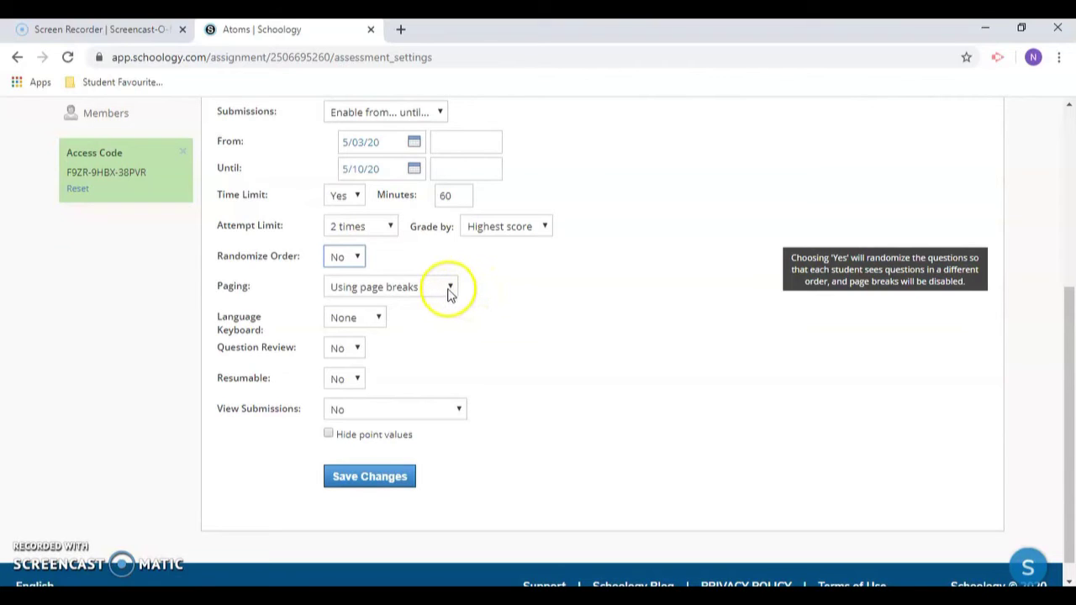
left_click(449, 289)
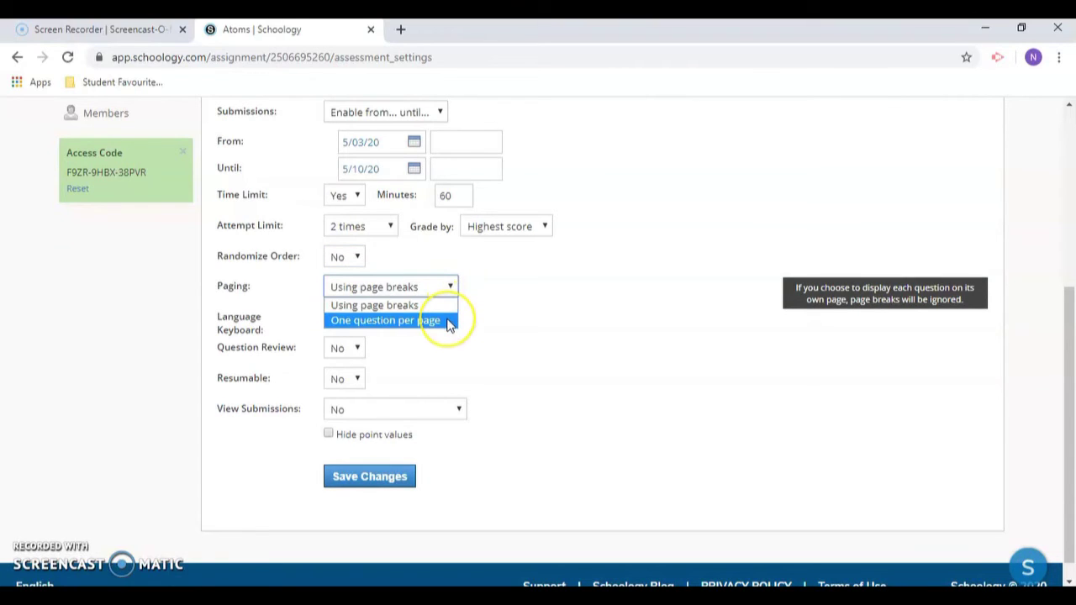
left_click(448, 322)
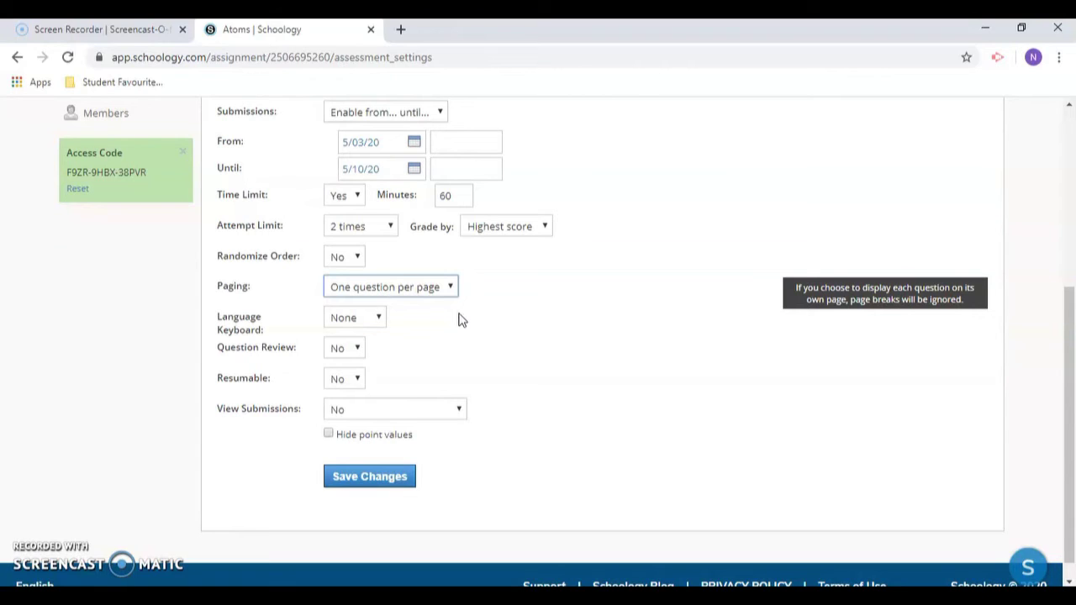
left_click(433, 337)
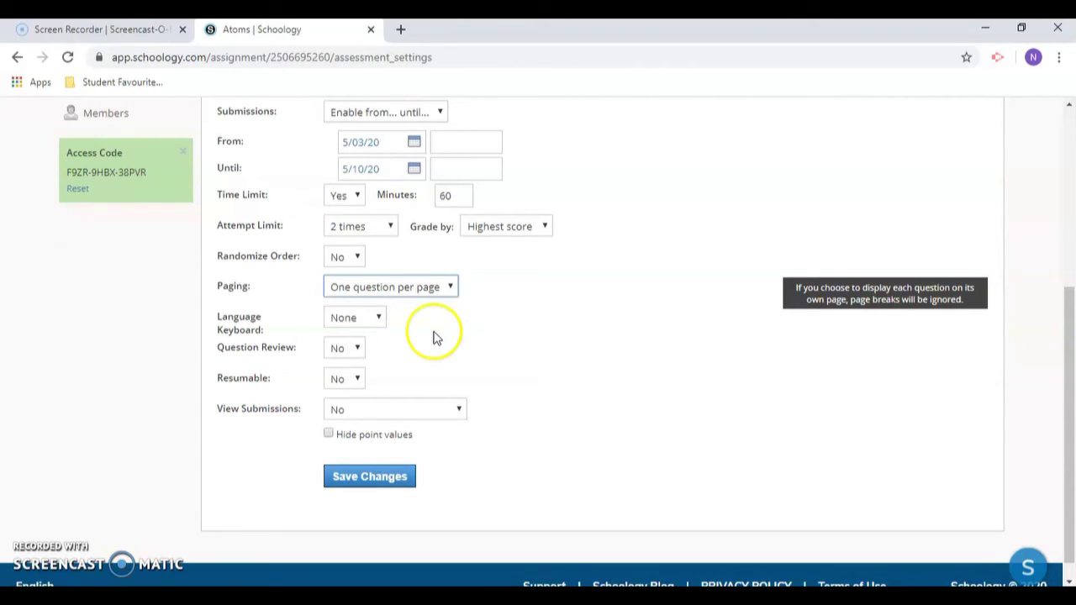
- Make the quiz resumable and allow students to review their questions before submitting
left_click(359, 380)
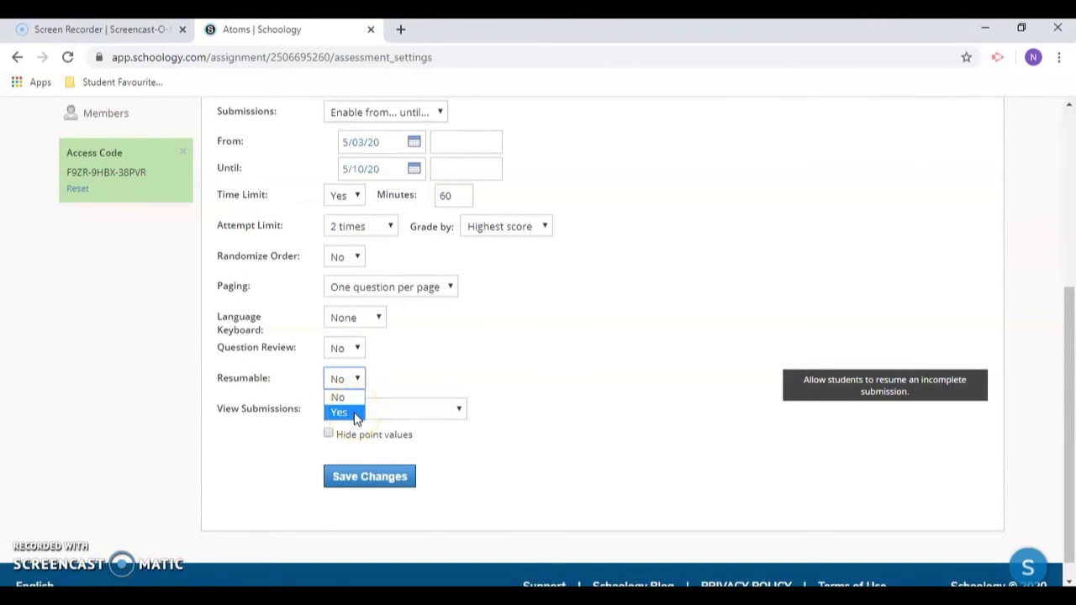
left_click(354, 414)
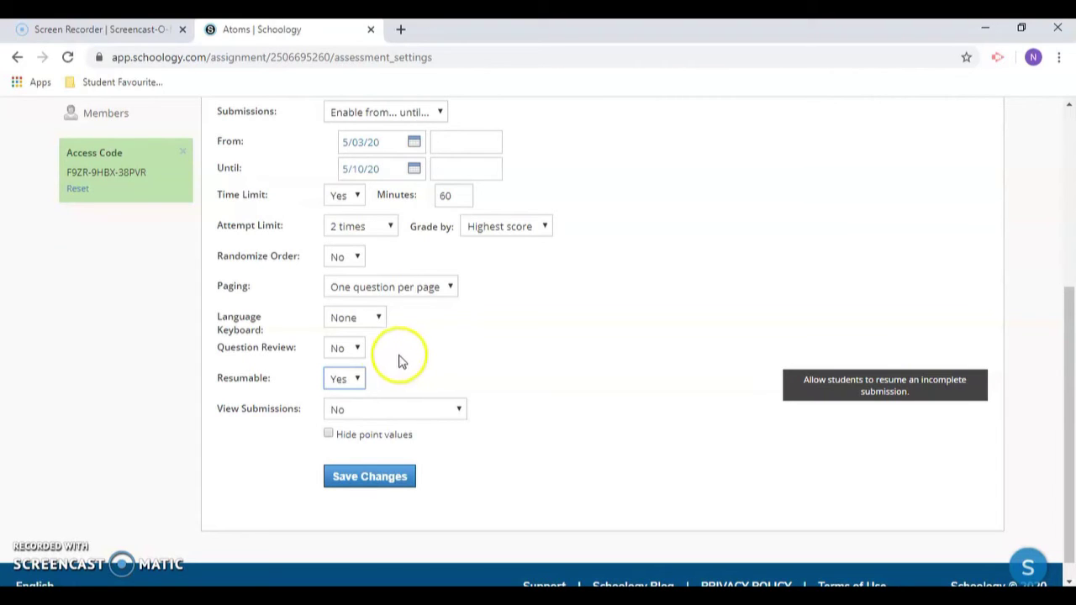
left_click(357, 349)
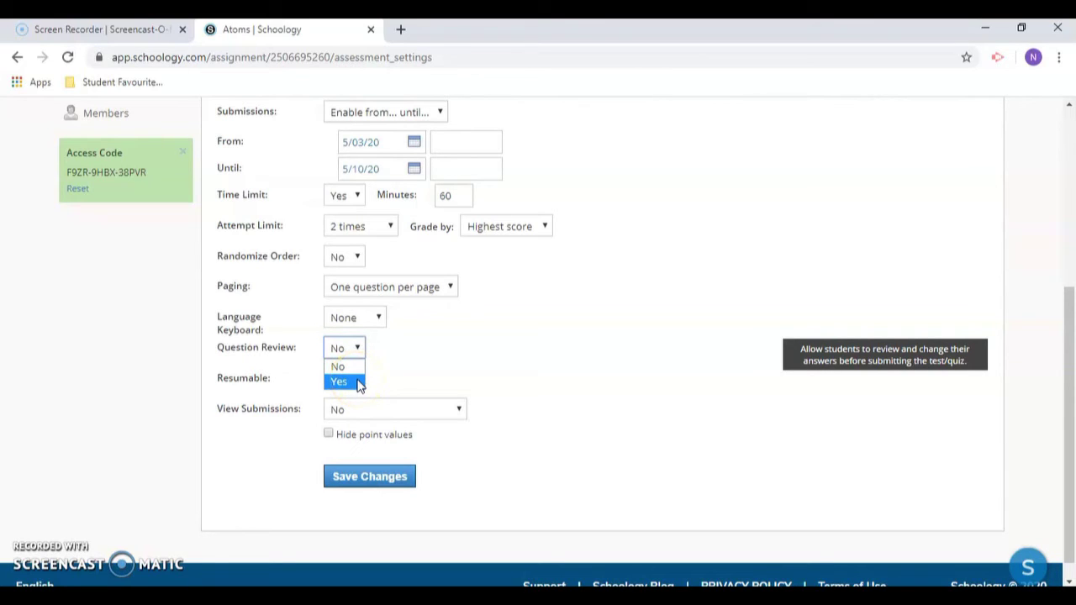
left_click(357, 383)
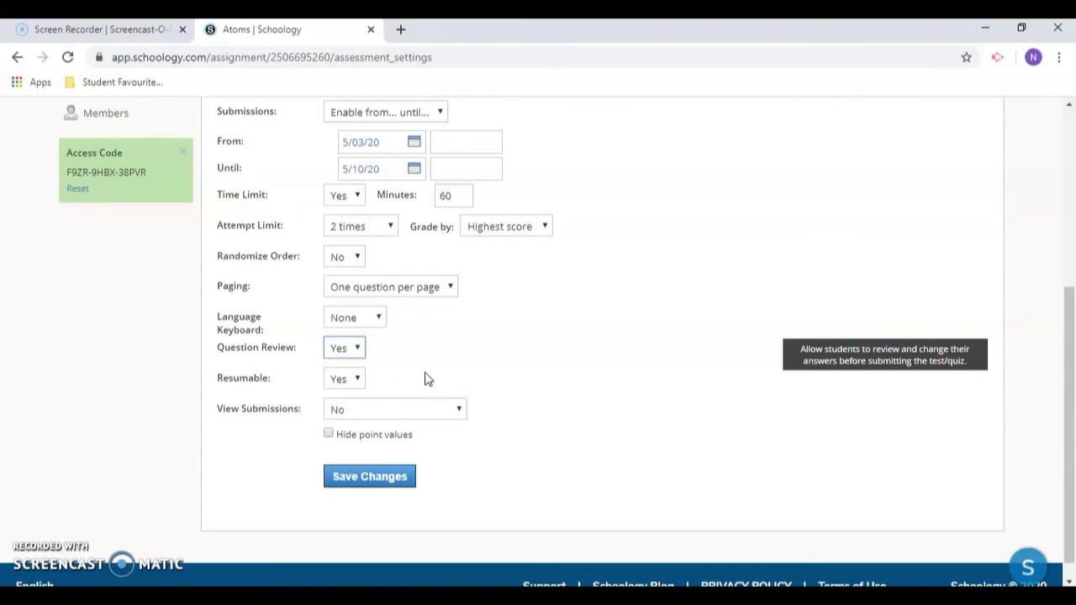
- Set View Submissions to Yes without showing correct answers, and save the quiz settings
left_click(459, 412)
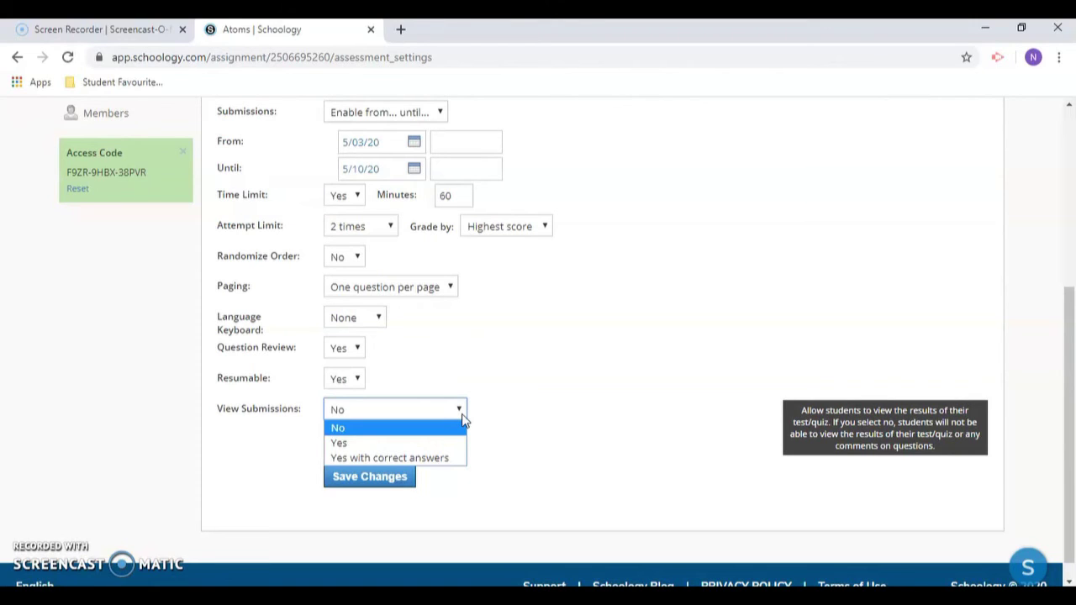
left_click(462, 441)
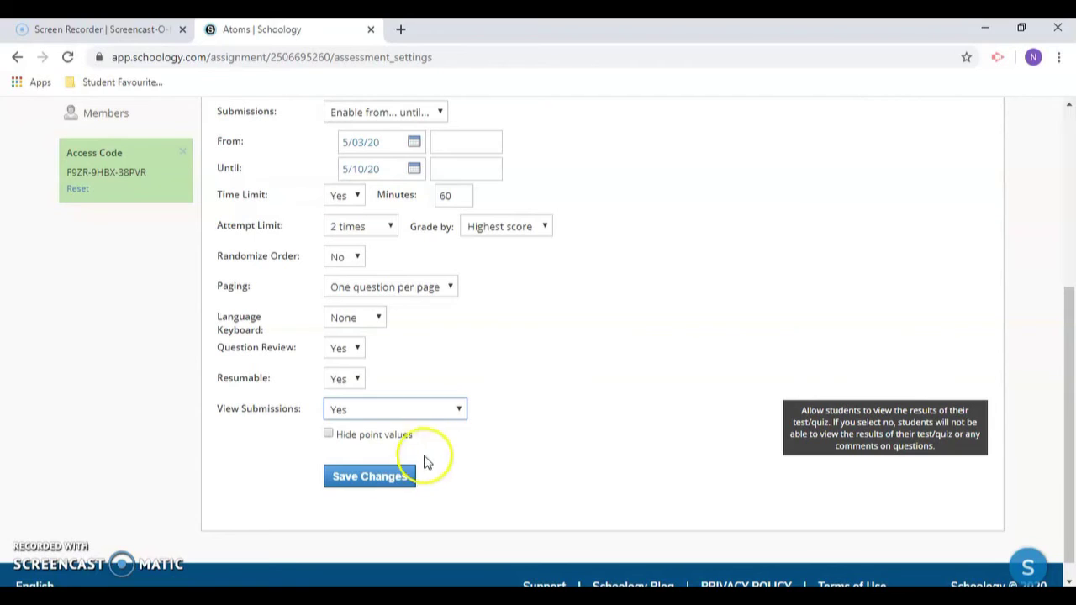
left_click(408, 479)
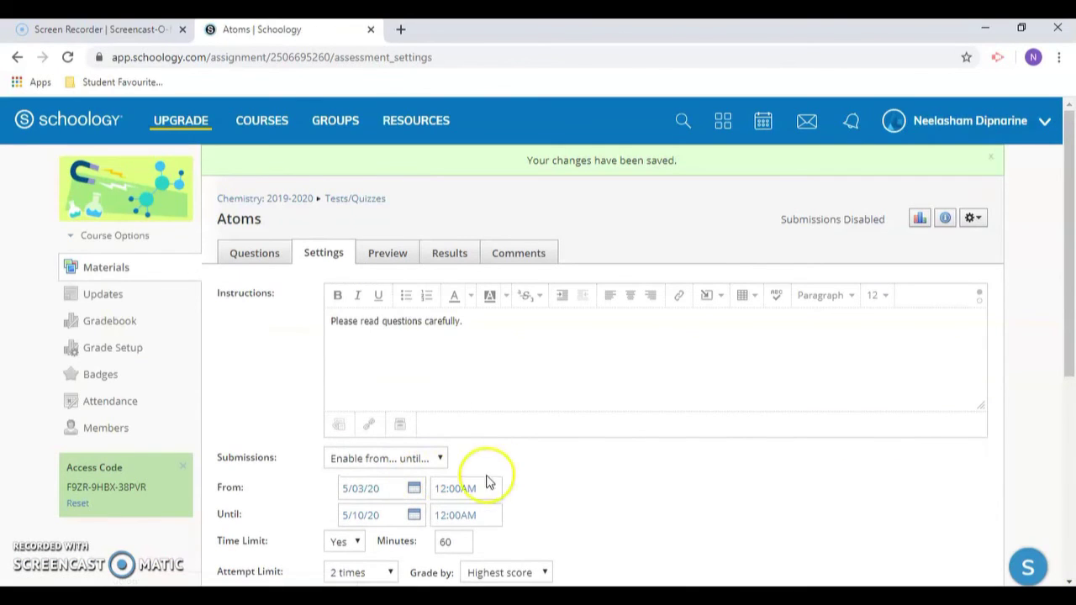
- View the quiz's preview and its results by student, and look at the course gradebook
left_click(401, 264)
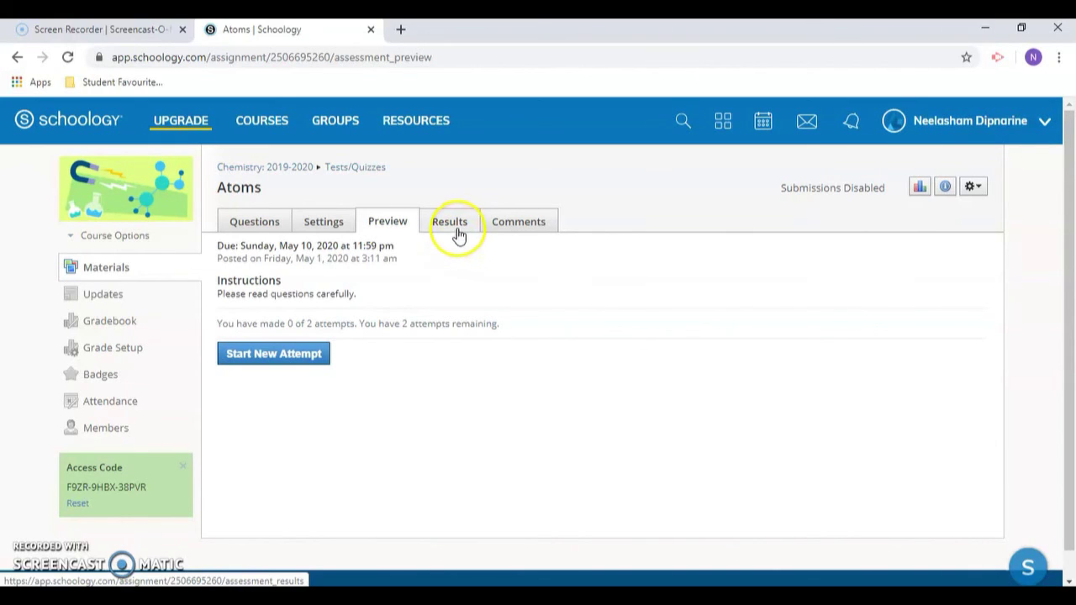
left_click(457, 229)
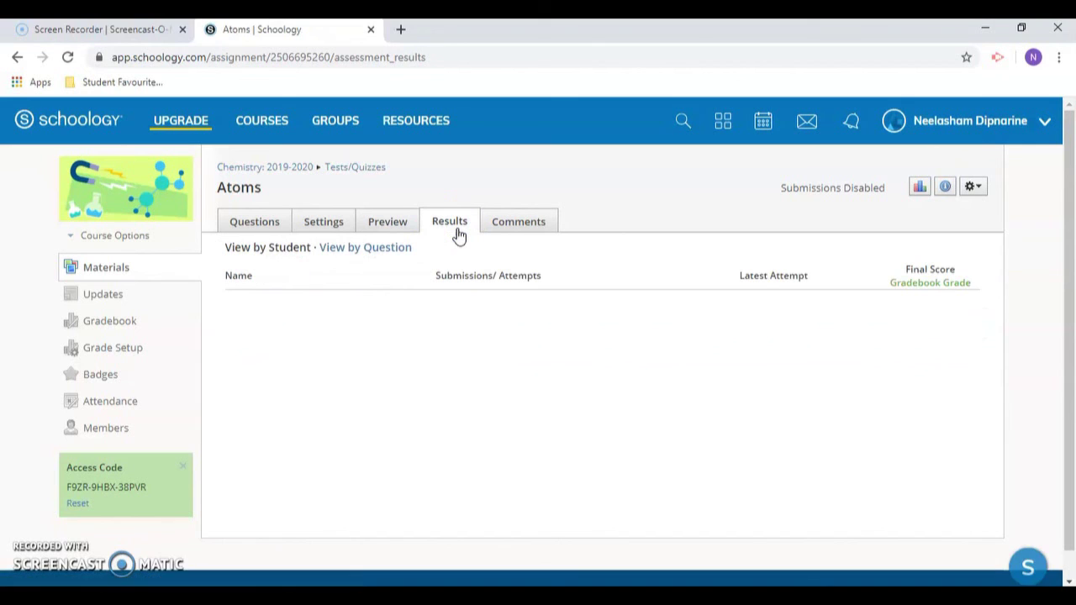
left_click(181, 330)
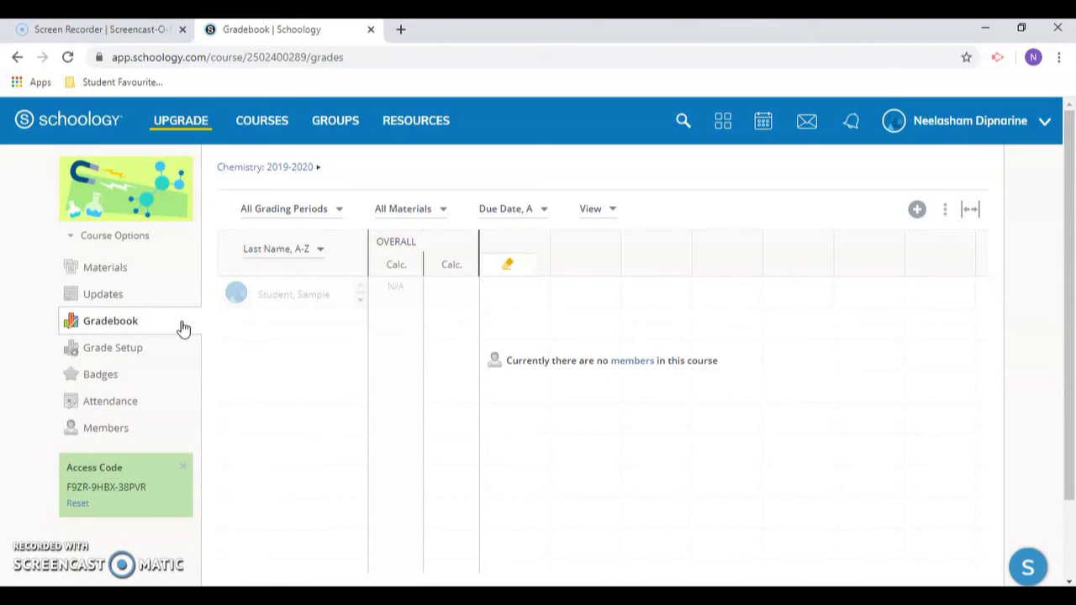
- Edit the Atoms quiz in the course materials to be worth 100 points and save the changes
left_click(178, 277)
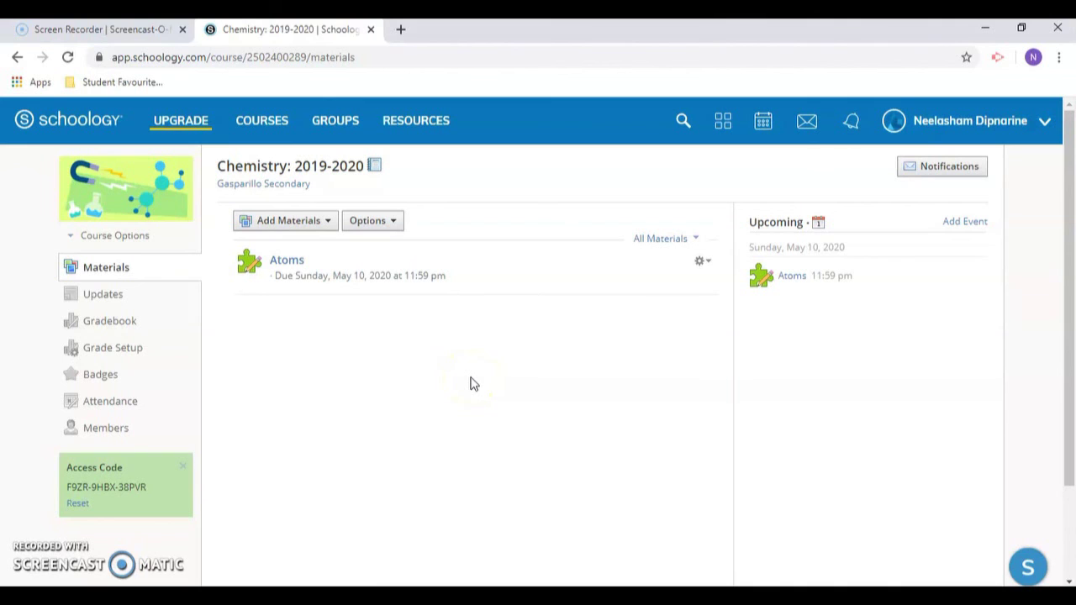
left_click(706, 264)
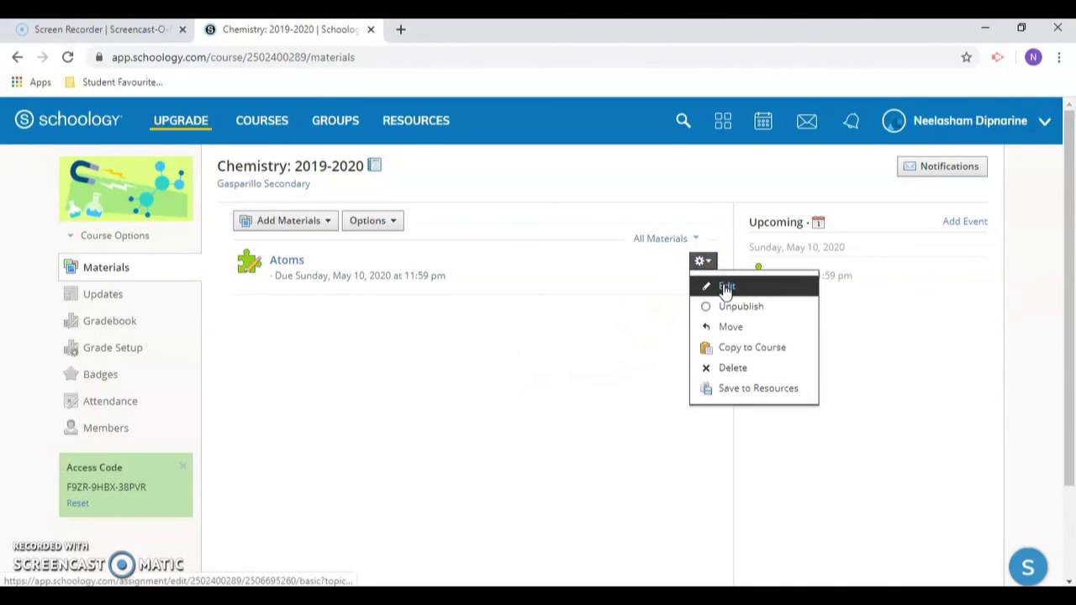
left_click(725, 289)
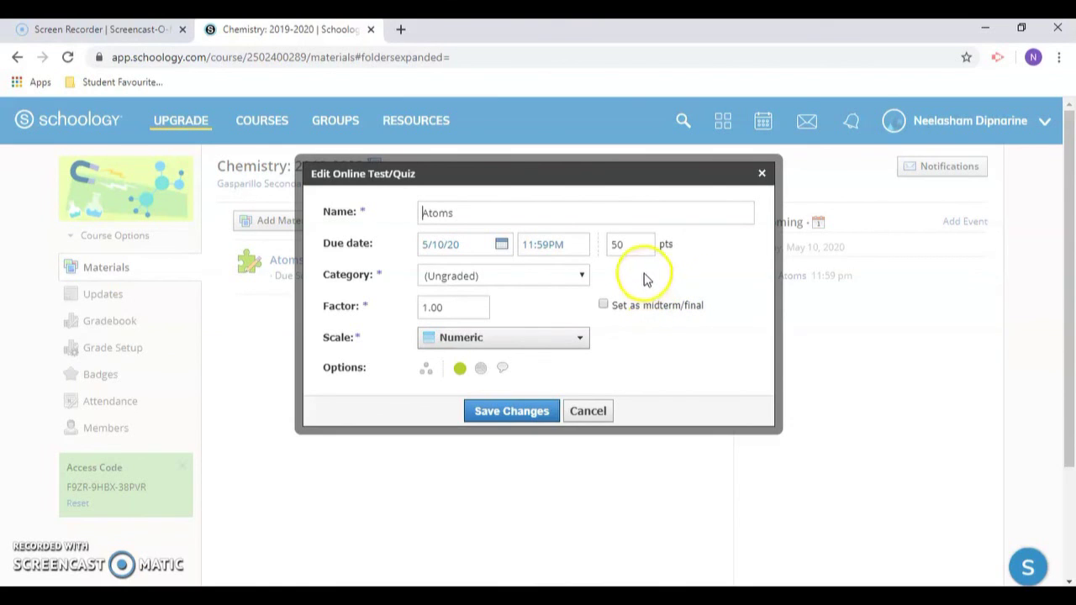
left_click(635, 245)
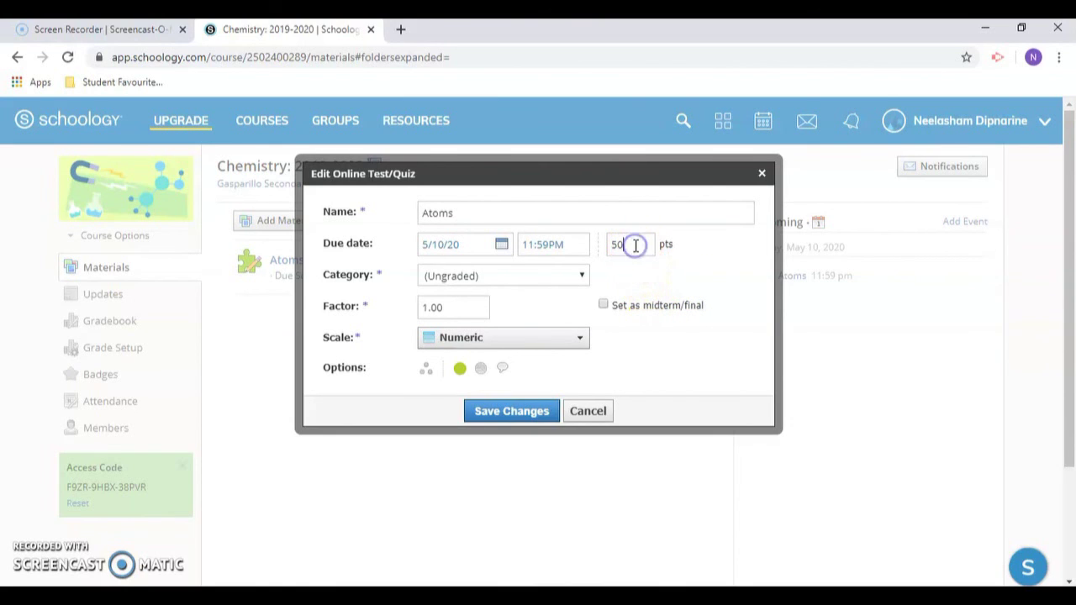
key("BackSpace")
key("BackSpace")
type("100")
left_click(647, 370)
left_click(631, 370)
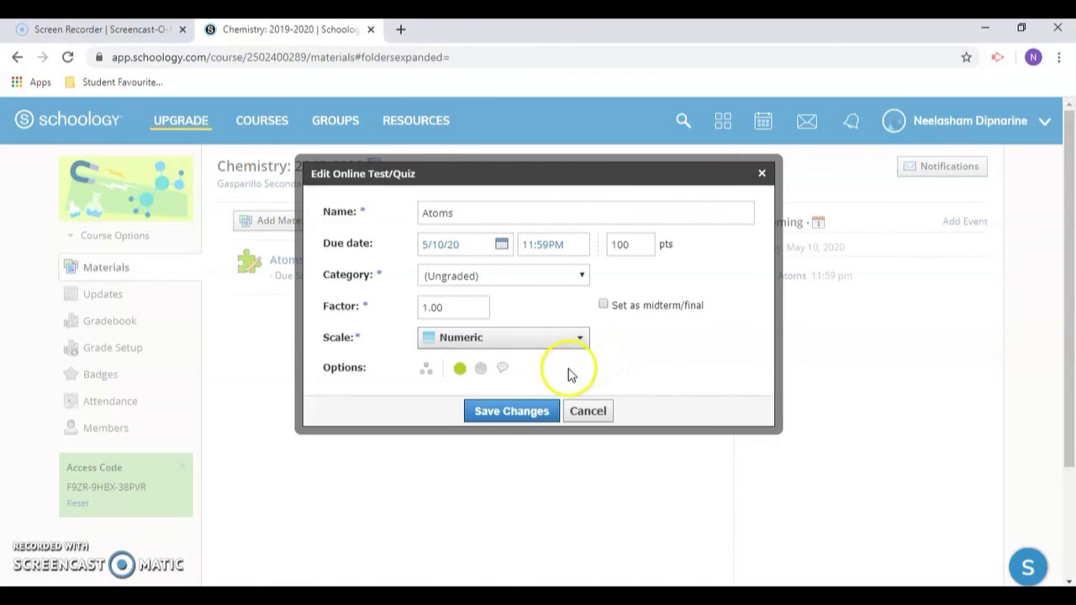
left_click(547, 413)
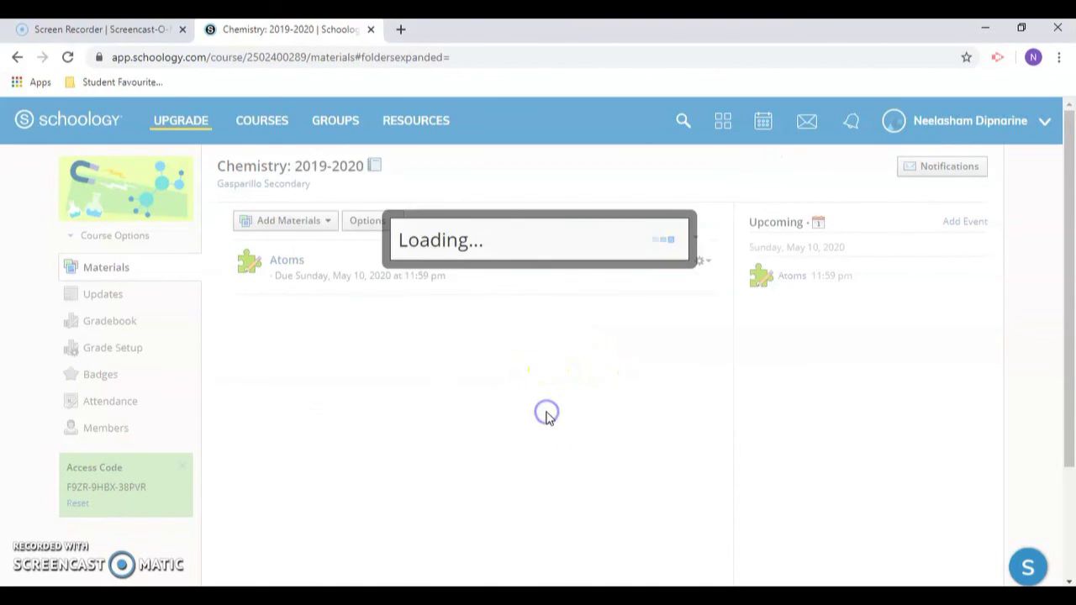